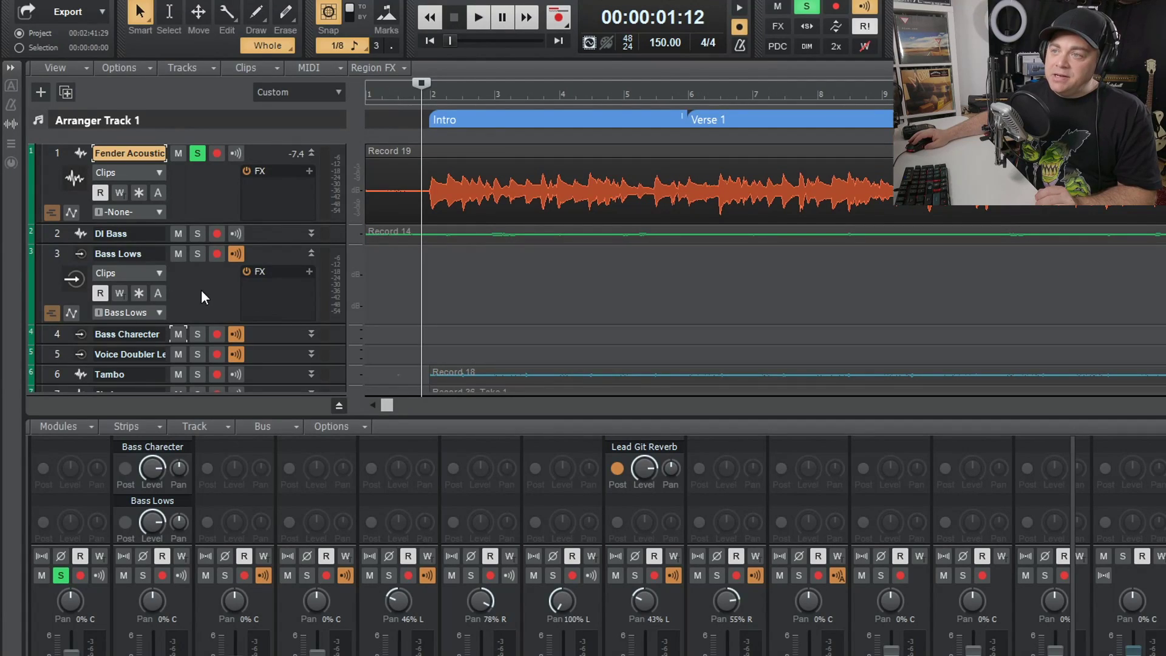
Step: Try moving the DI Bass clip onto the Bass Lows aux track, and undo the move
{"action": "left_click", "coordinate": [202, 290]}
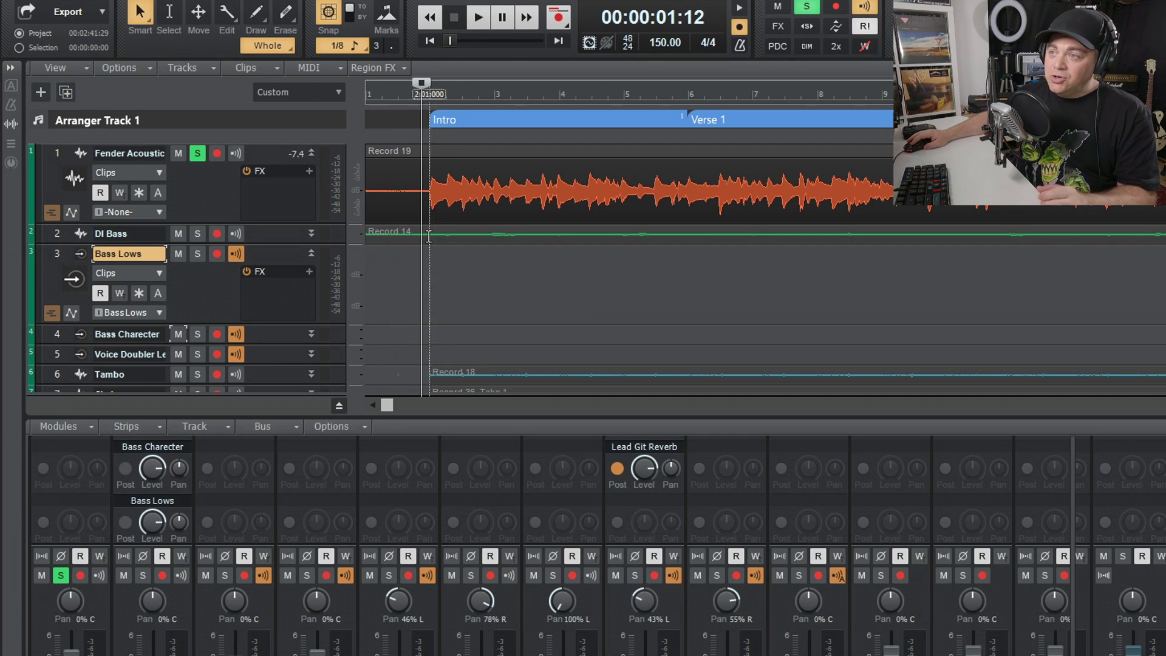
{"action": "left_click_drag", "start_coordinate": [439, 231], "coordinate": [423, 286]}
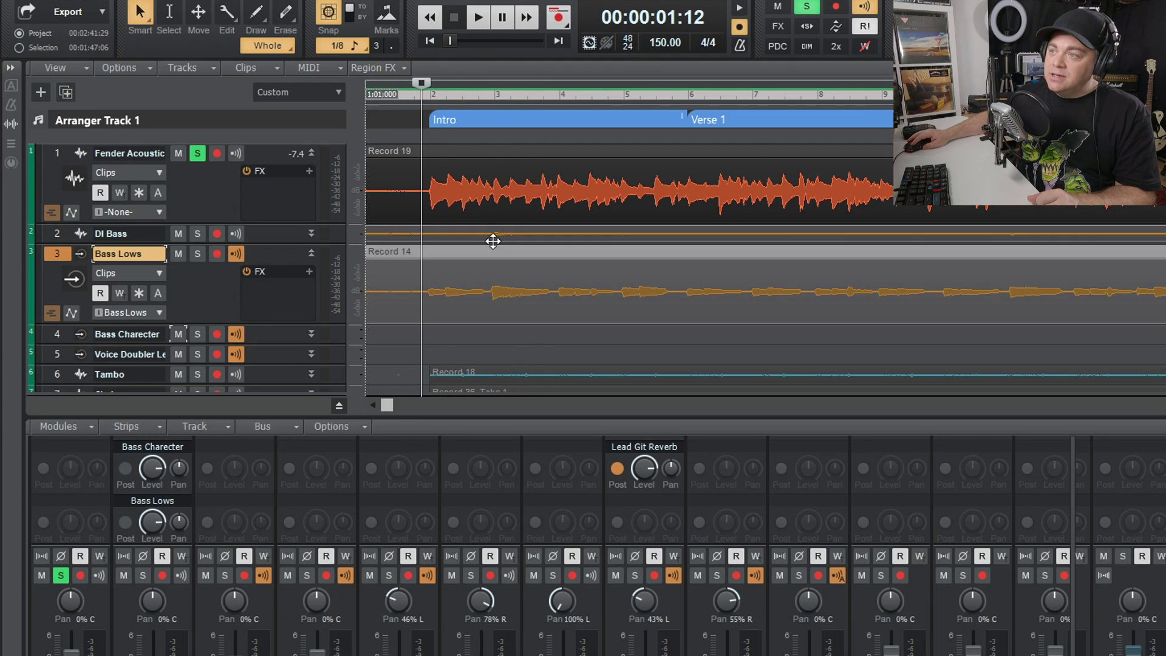
{"action": "key", "text": "ctrl+z"}
Step: Arm the Bass Lows aux track for recording and disarm it again
{"action": "left_click", "coordinate": [216, 253]}
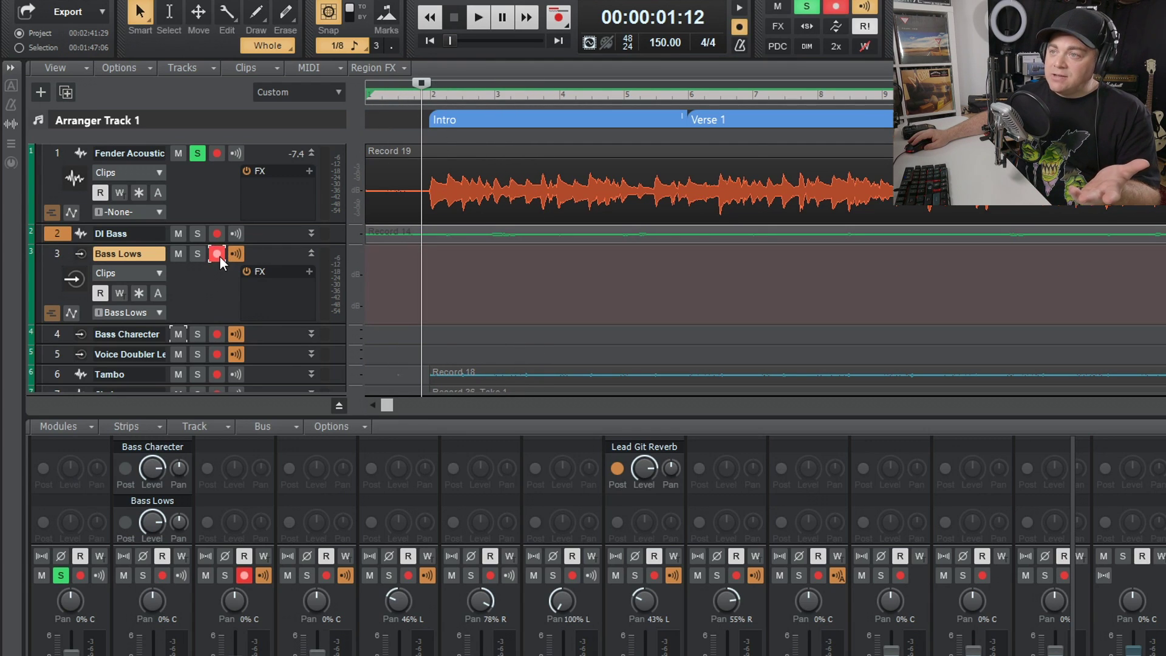
{"action": "left_click", "coordinate": [218, 256]}
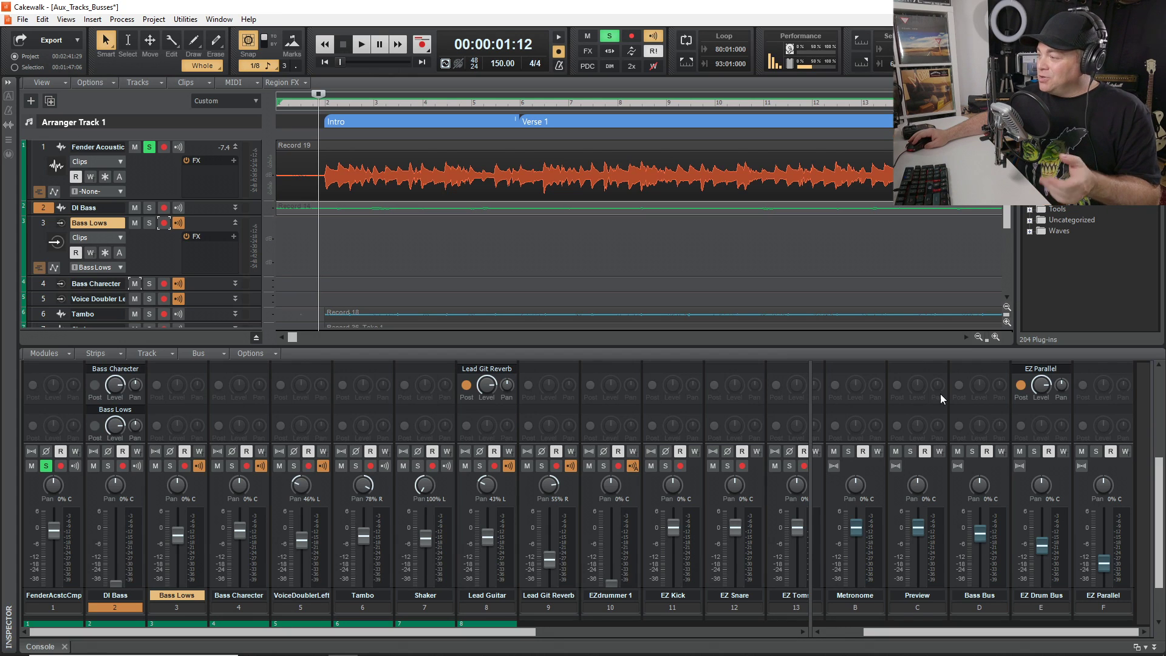
Step: Set the playback position to the start of the Intro and audition the soloed Fender Acoustic track
{"action": "mouse_move", "coordinate": [985, 580]}
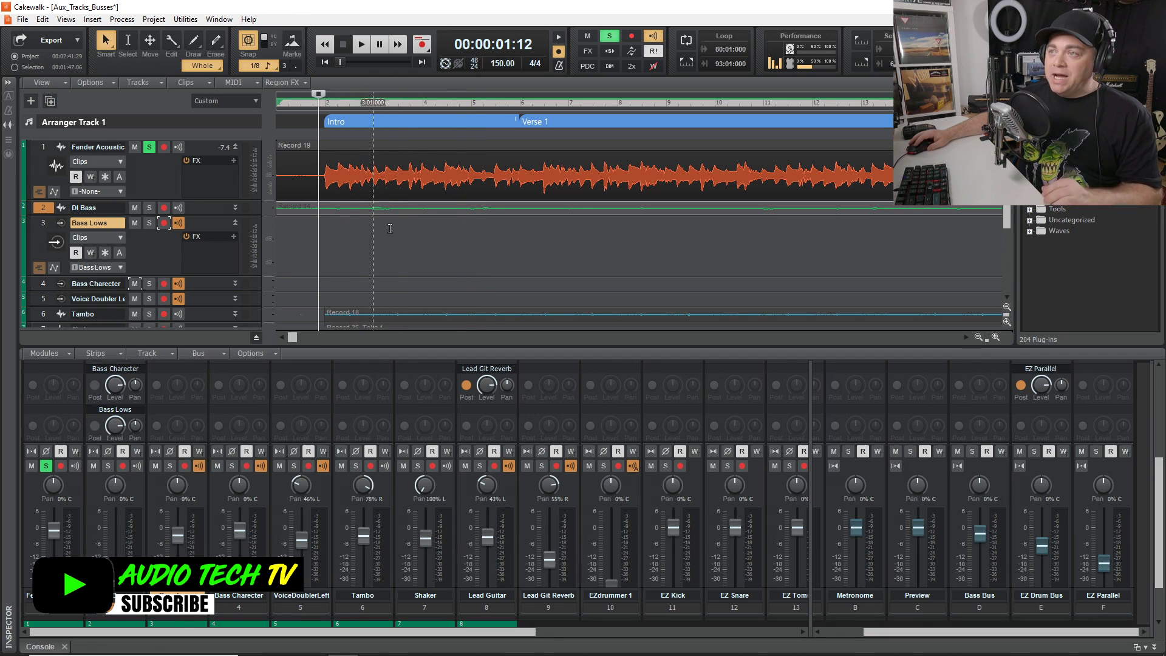
{"action": "left_click", "coordinate": [311, 183]}
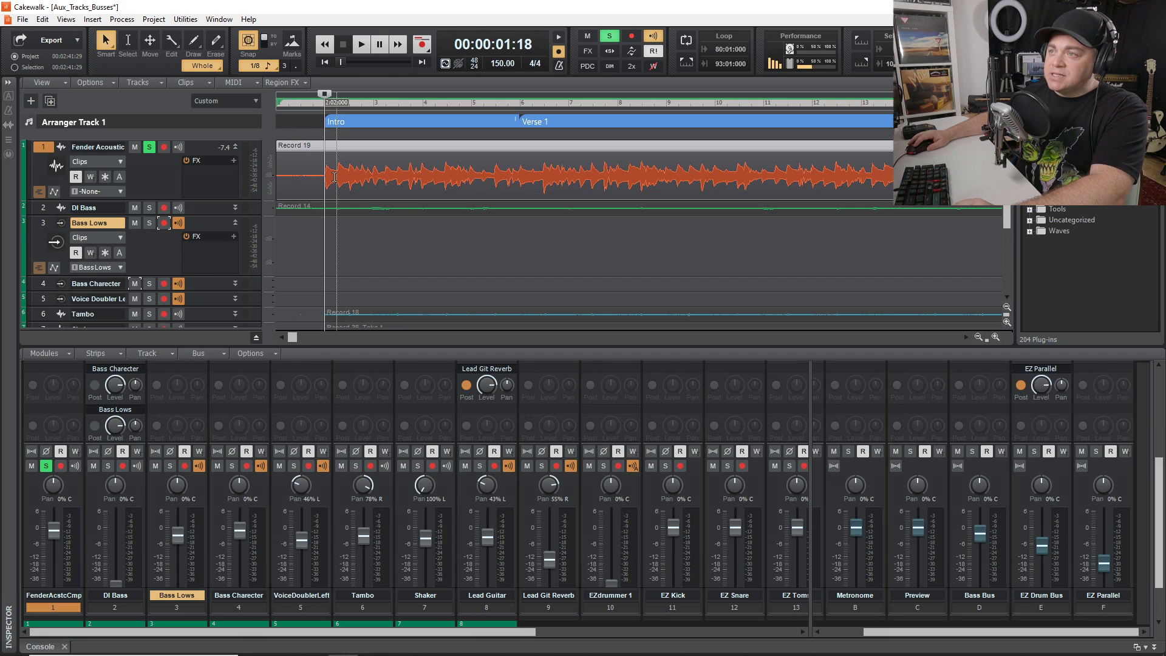
{"action": "key", "text": "space"}
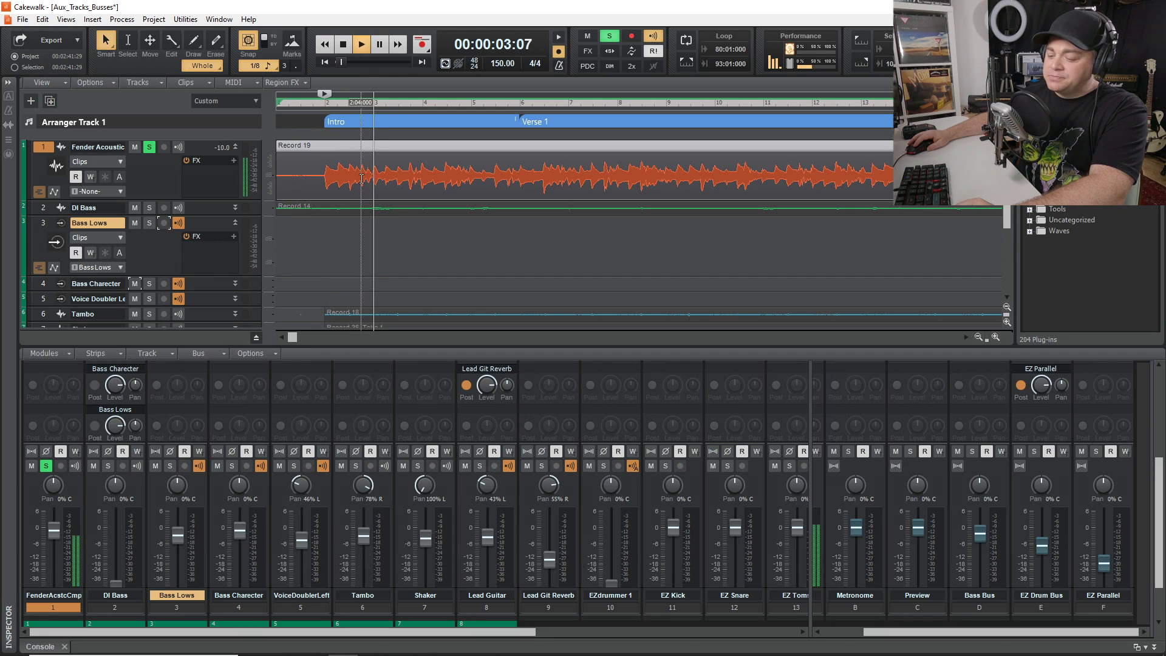
{"action": "key", "text": "space"}
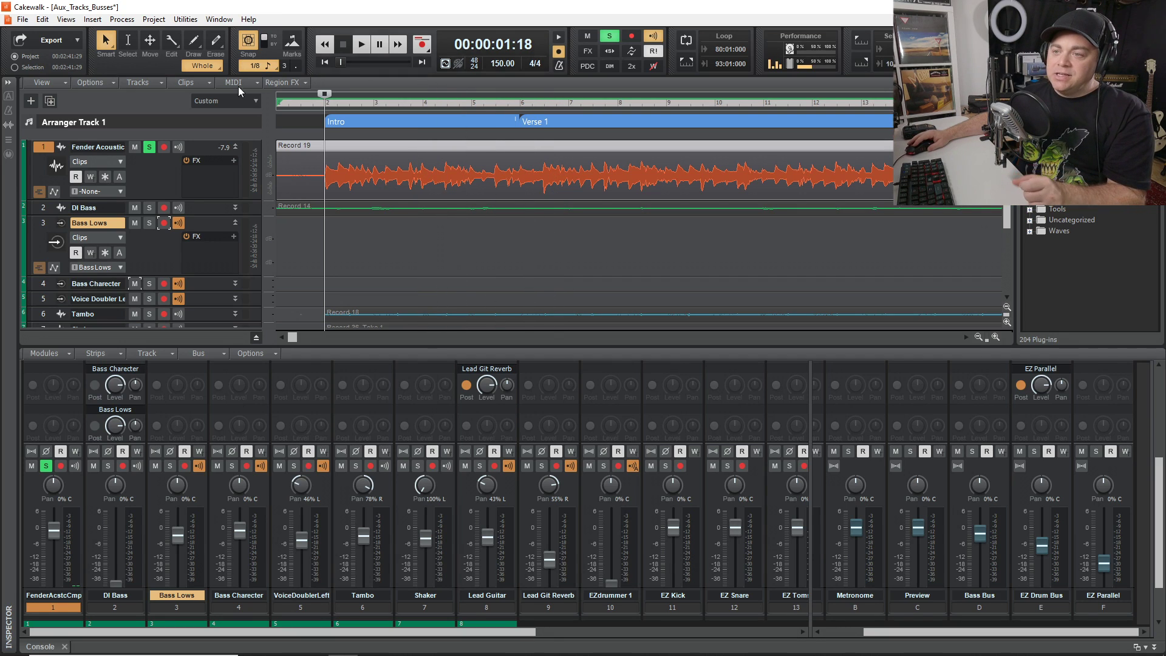
Step: Add a send on the Fender Acoustic track that feeds a new aux track
{"action": "scroll", "coordinate": [42, 410], "scroll_direction": "up", "scroll_amount": 3}
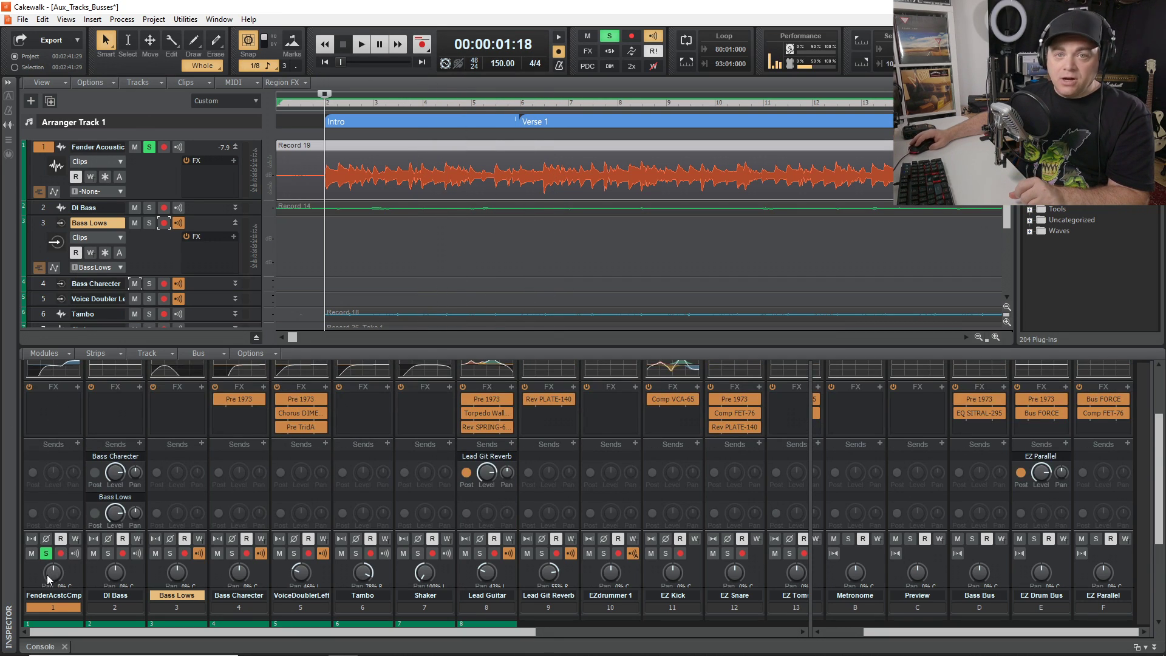
{"action": "left_click", "coordinate": [76, 443]}
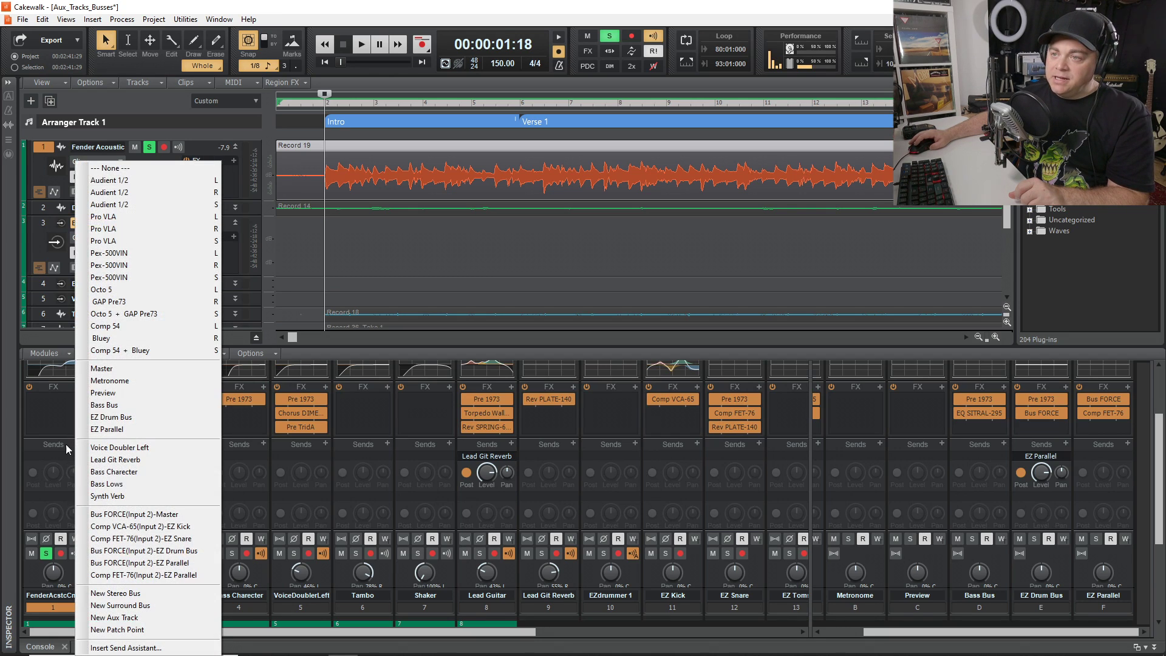
{"action": "left_click", "coordinate": [115, 617]}
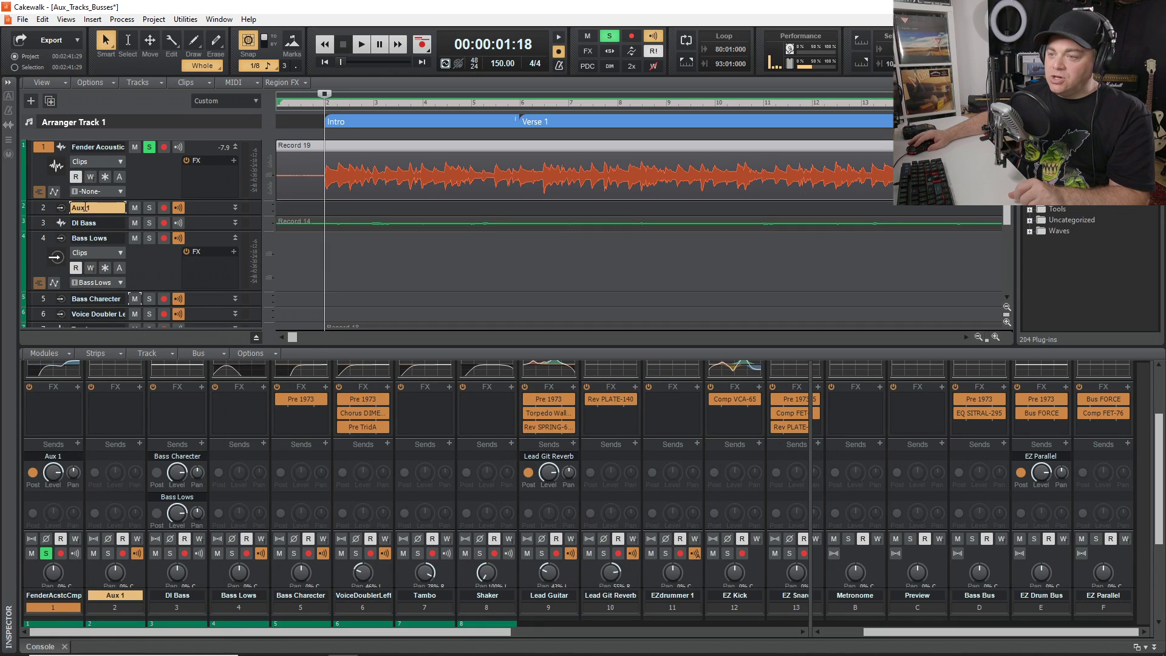
Step: Rename the new aux track as Acoustic Reverb
{"action": "double_click", "coordinate": [129, 596]}
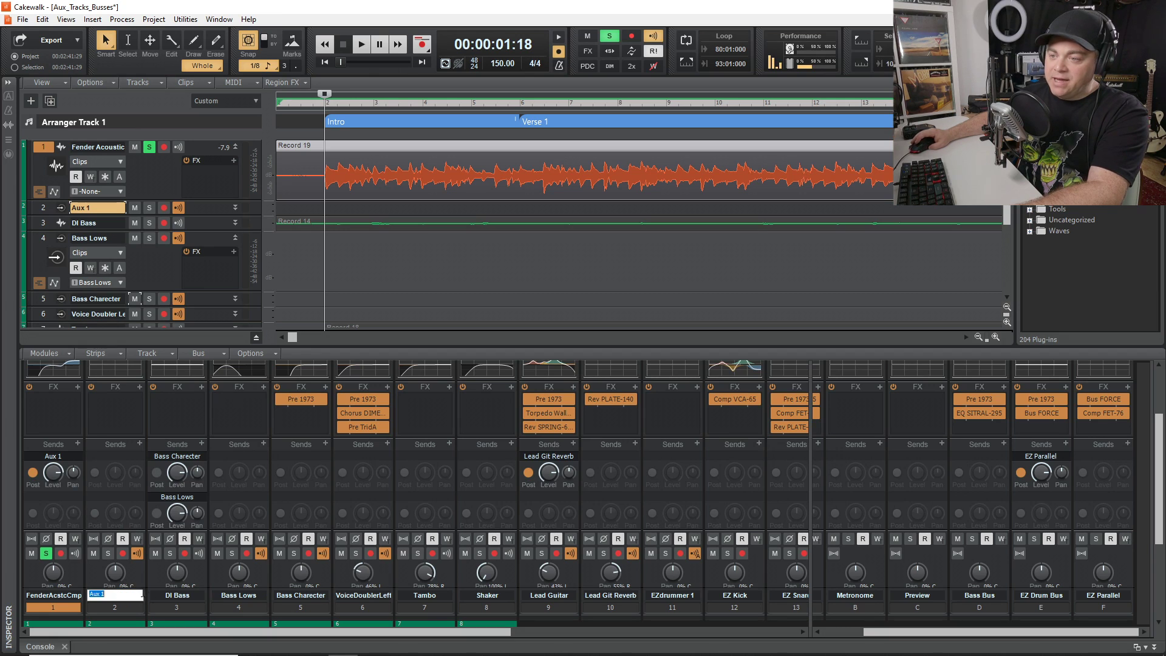
{"action": "type", "text": "Acoustic"}
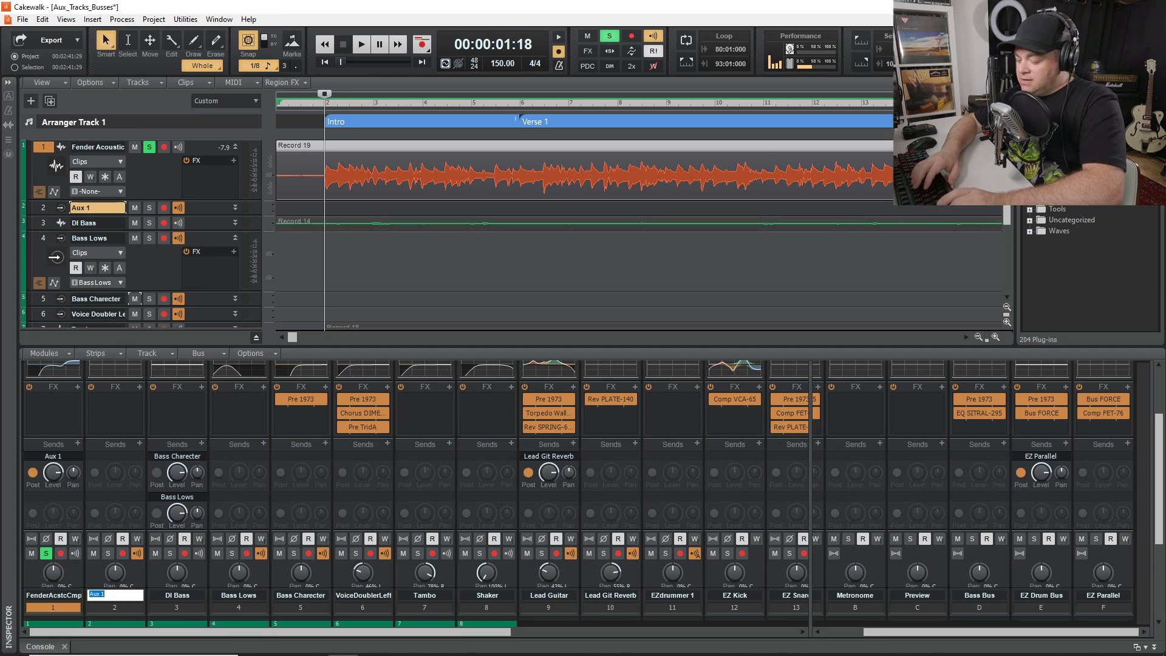
{"action": "type", "text": " Reverb"}
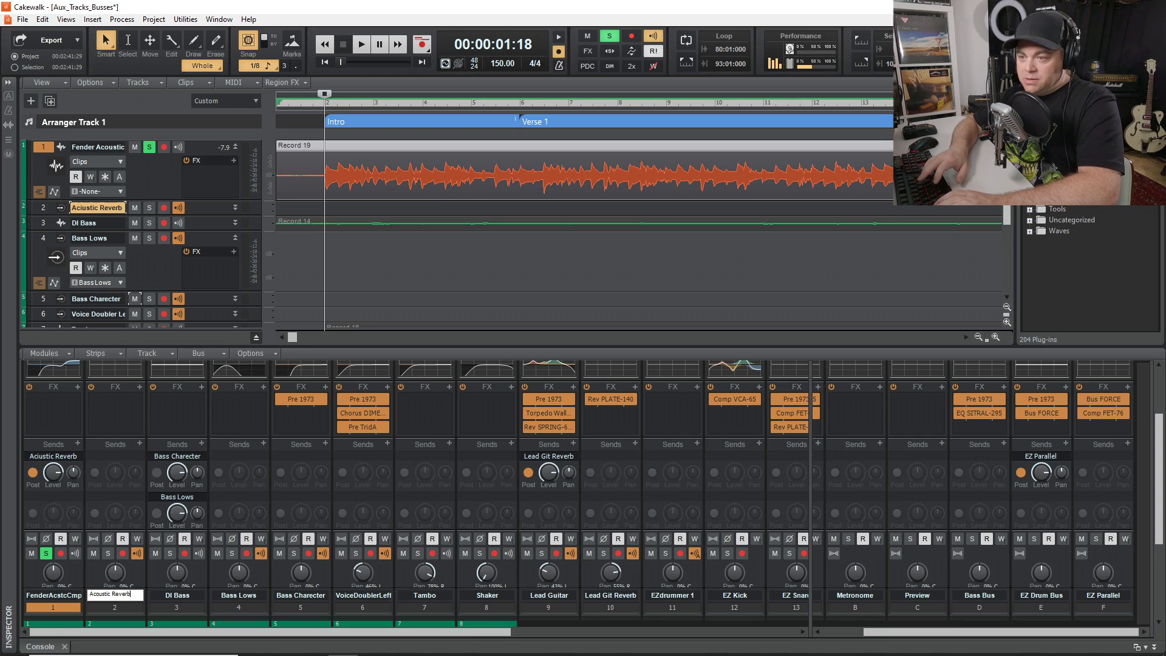
{"action": "key", "text": "Return"}
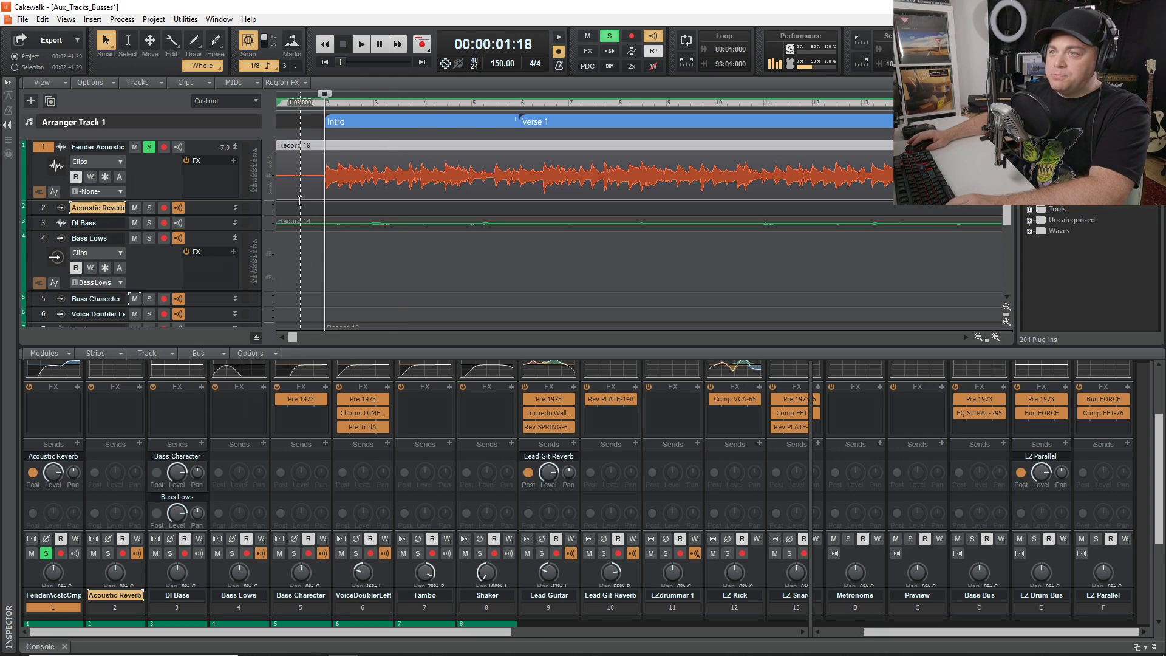
Step: Expand the Acoustic Reverb track, insert the Rev PLATE-140 effect on it, and close the plug-in window
{"action": "left_click", "coordinate": [235, 208]}
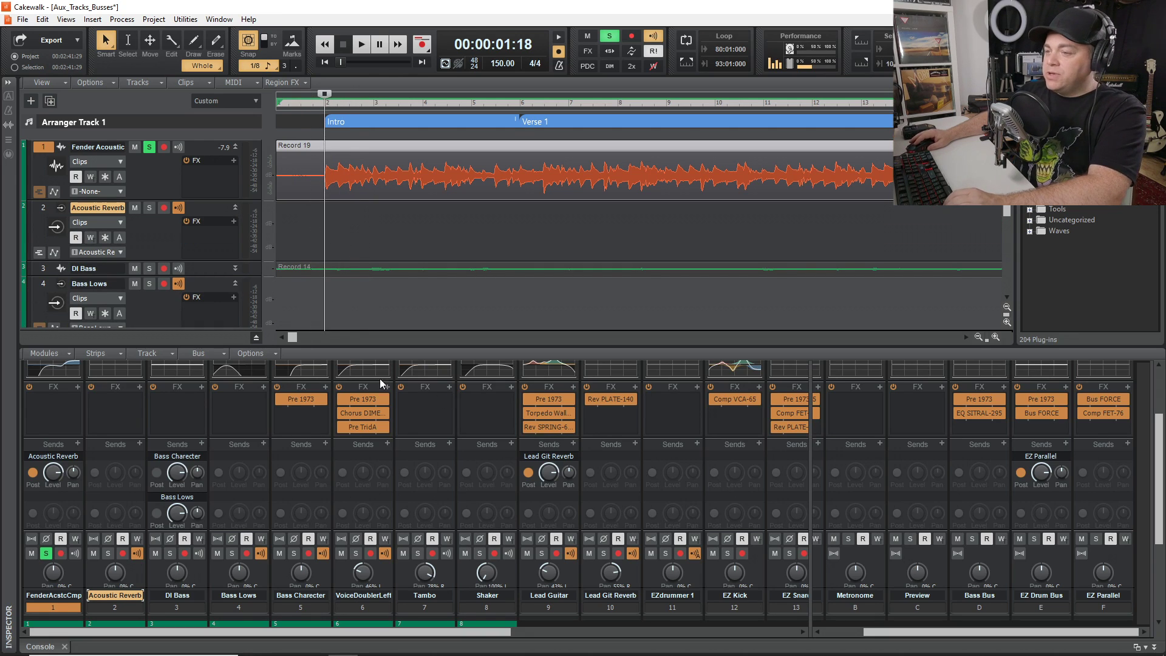
{"action": "left_click", "coordinate": [140, 387]}
{"action": "left_click", "coordinate": [340, 249]}
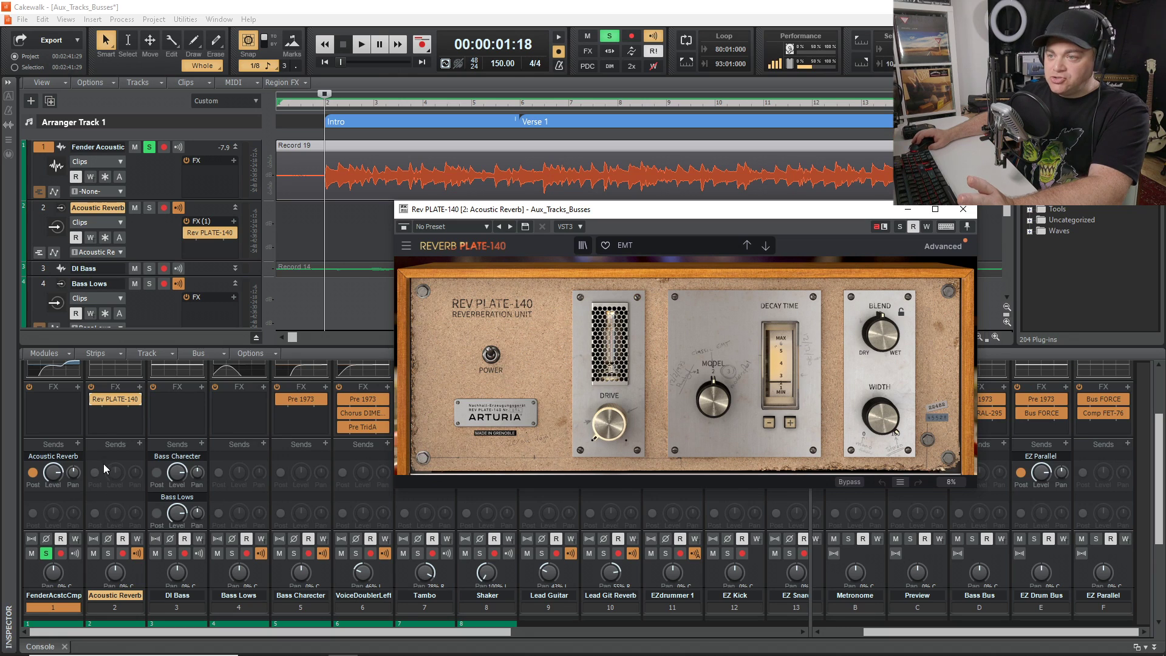
{"action": "left_click", "coordinate": [964, 209]}
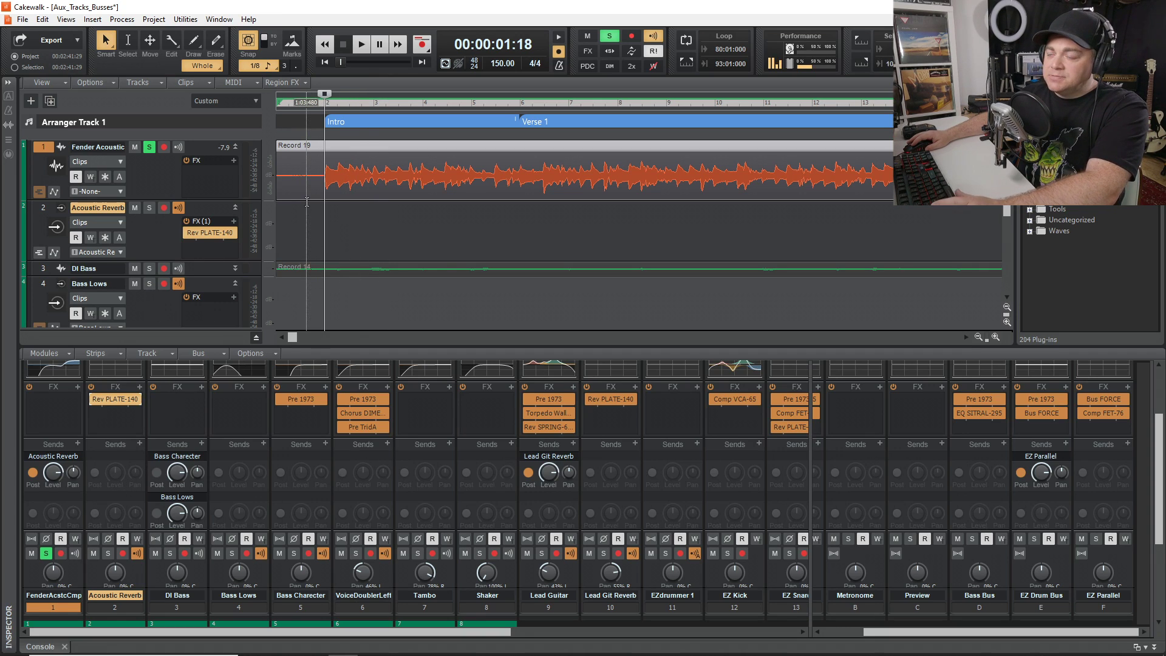
Step: Compare the acoustic guitar's playback with the reverb active and with the Acoustic Reverb aux track muted
{"action": "key", "text": "space"}
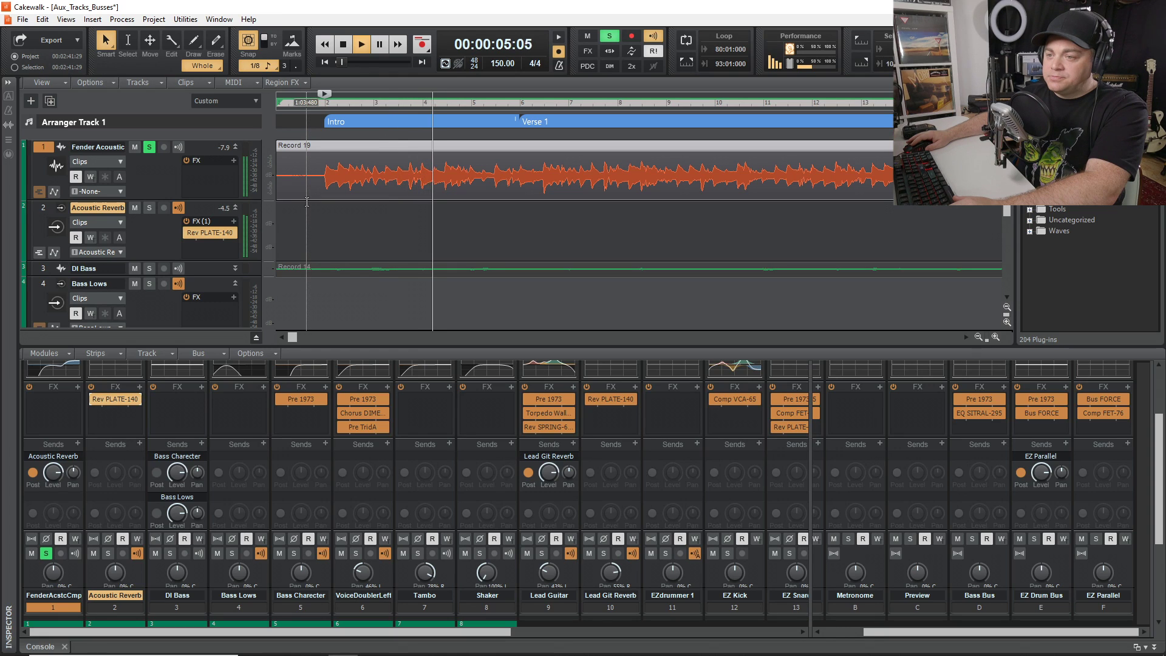
{"action": "key", "text": "space"}
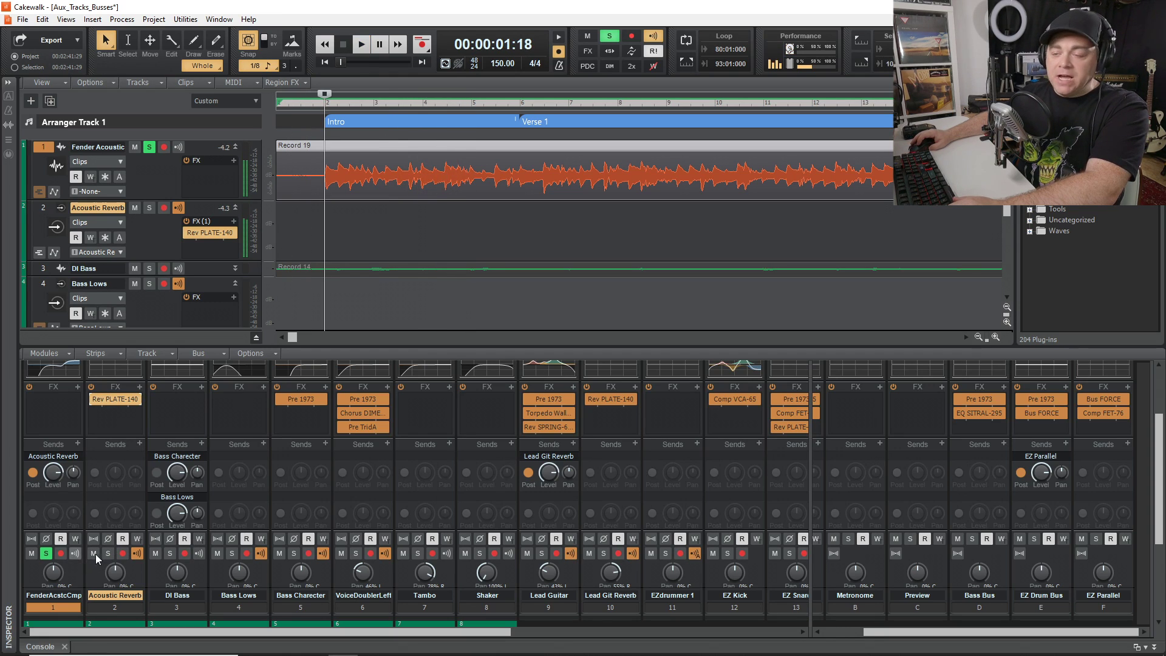
{"action": "left_click", "coordinate": [93, 554]}
{"action": "key", "text": "space"}
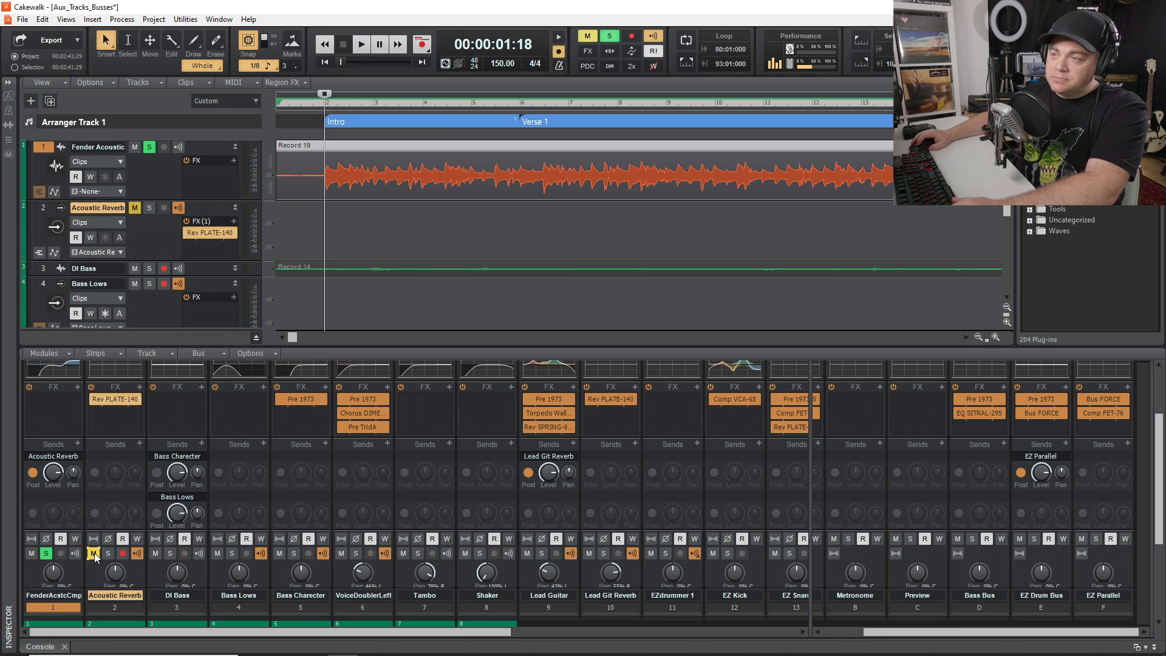
{"action": "key", "text": "space"}
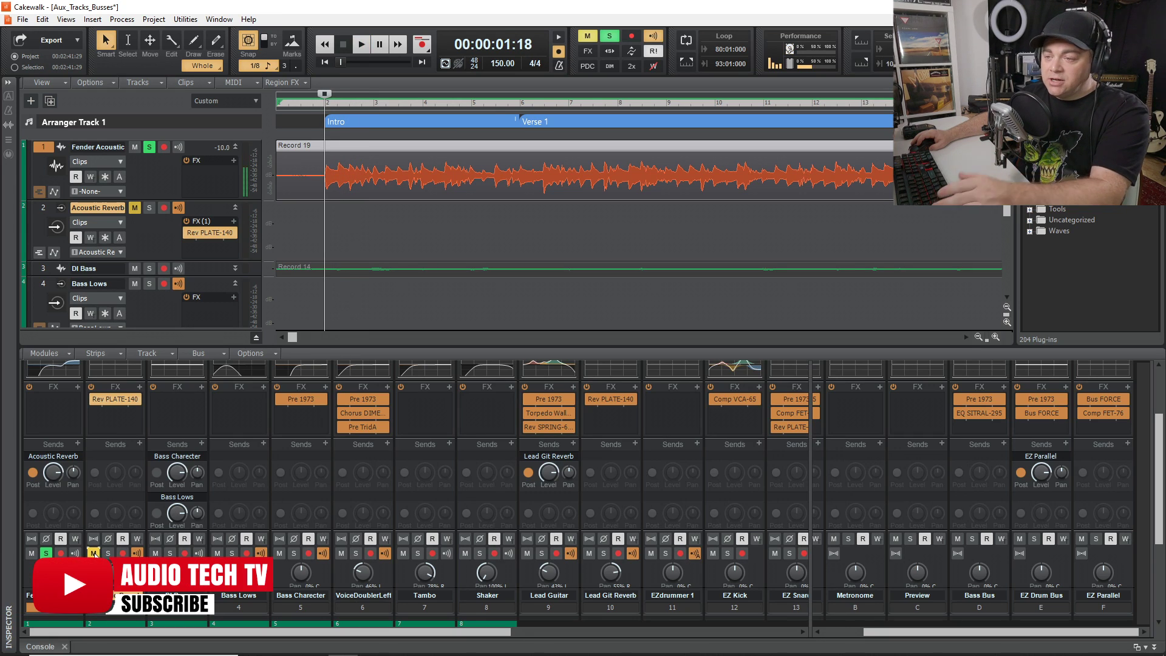
Step: Unmute the Acoustic Reverb track, mute Fender Acoustic, and check playback with the send still post-fader
{"action": "left_click", "coordinate": [94, 554]}
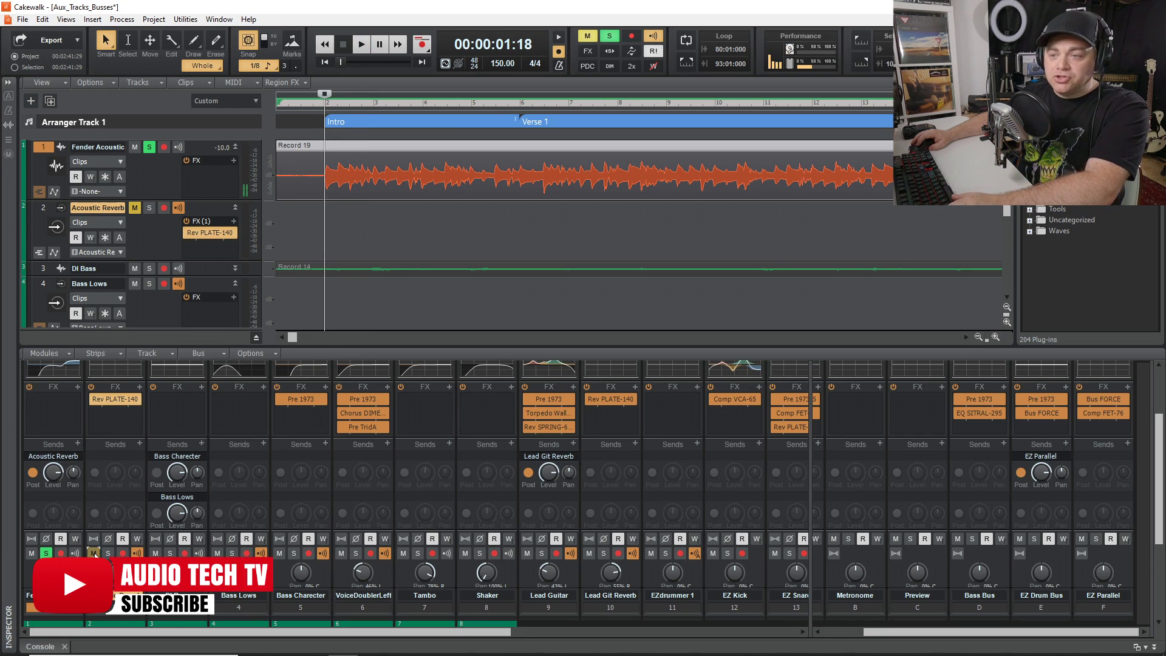
{"action": "left_click", "coordinate": [31, 553]}
{"action": "key", "text": "space"}
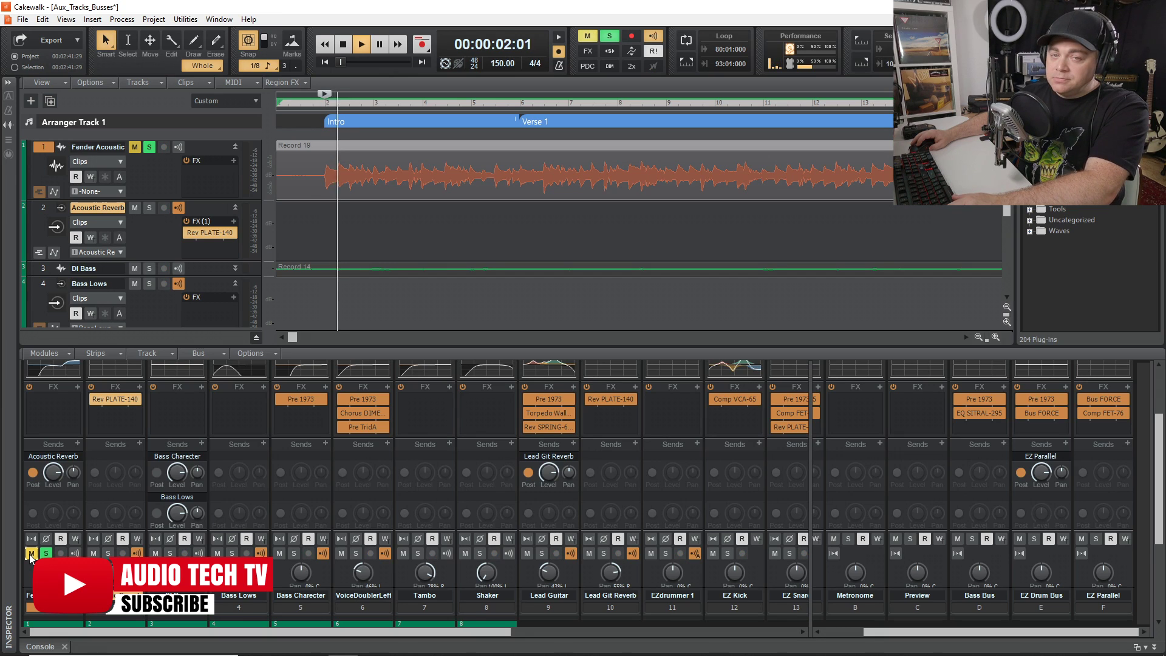
{"action": "key", "text": "space"}
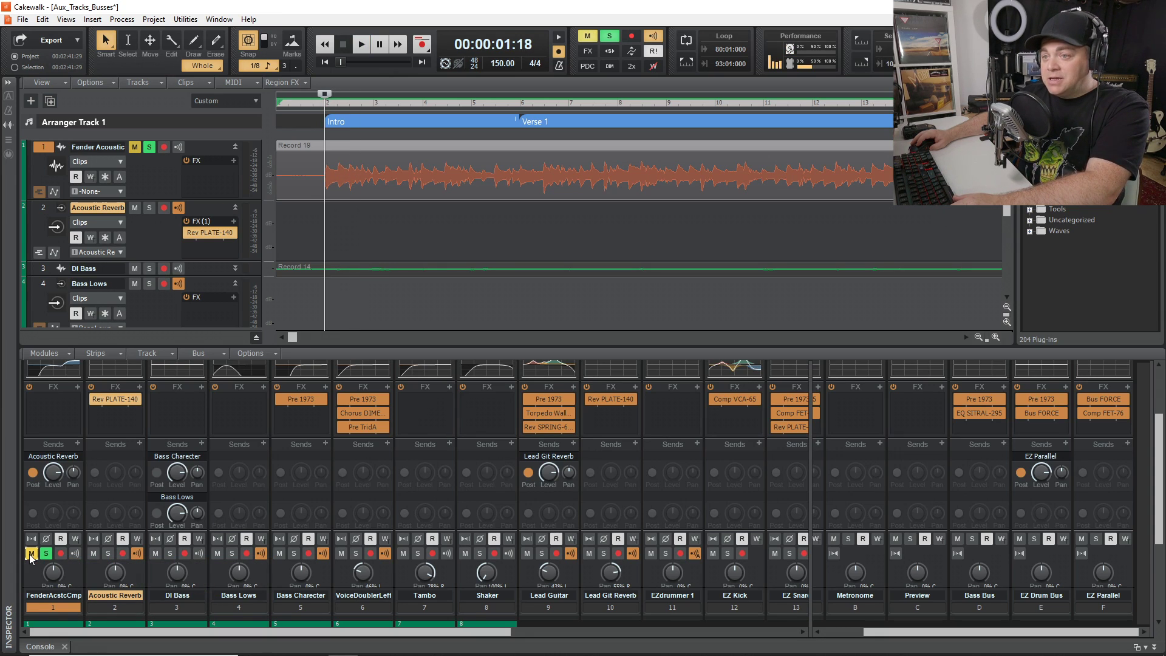
Step: Switch the Fender Acoustic track's Acoustic Reverb send to pre-fader and listen to the reverb on its own
{"action": "left_click", "coordinate": [34, 473]}
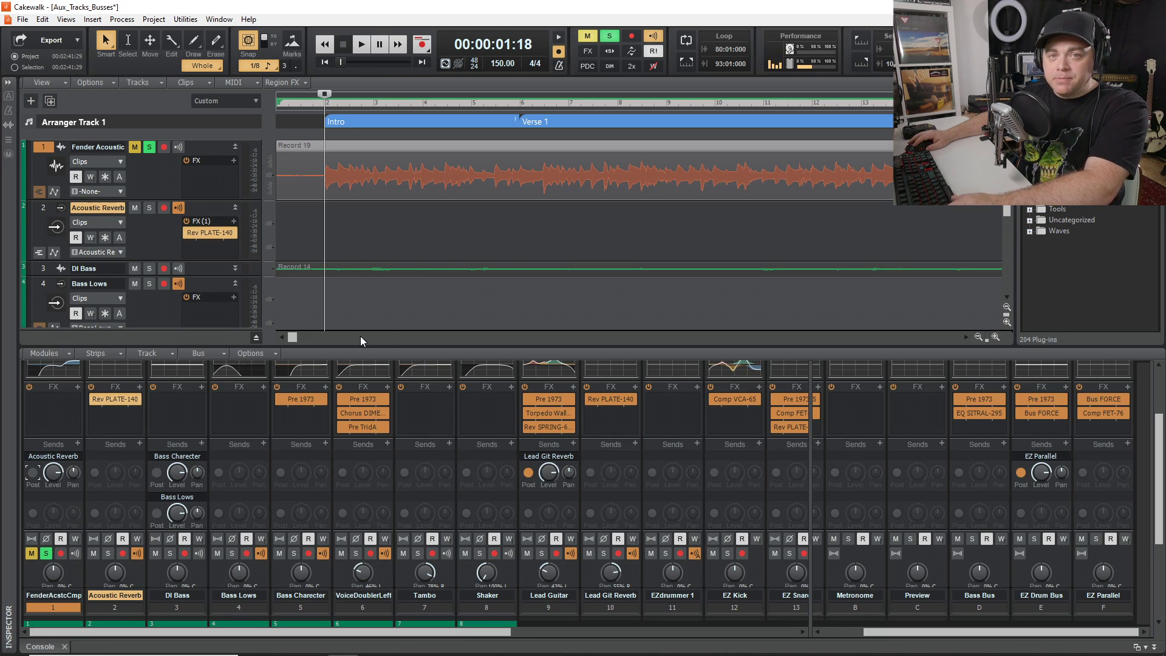
{"action": "key", "text": "space"}
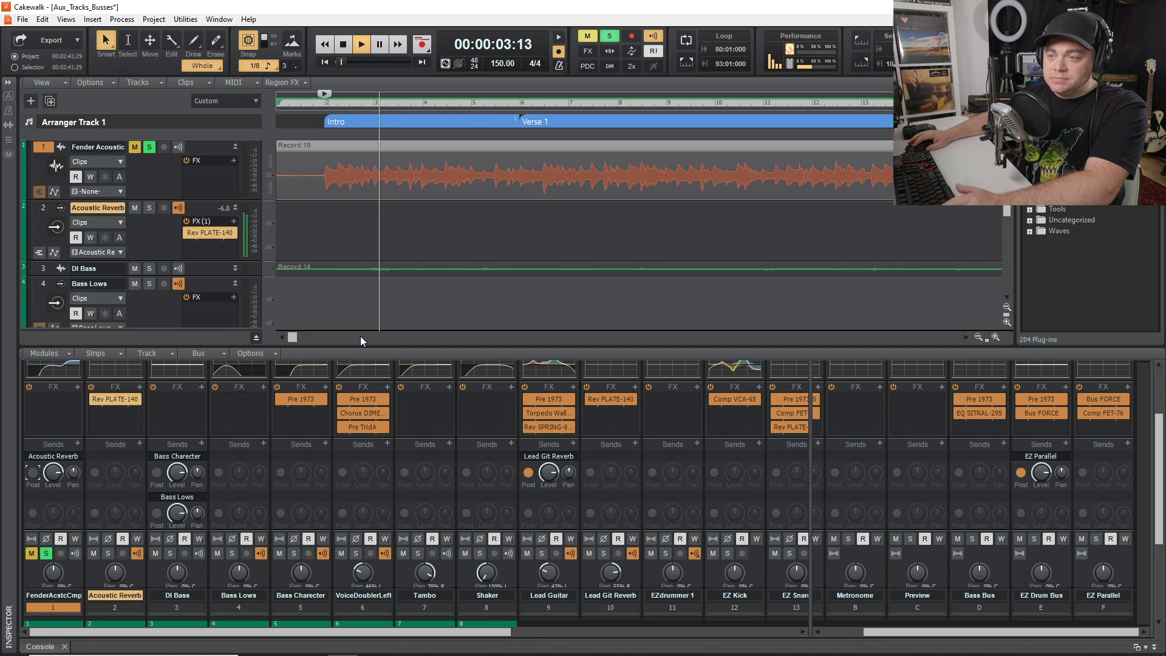
{"action": "key", "text": "space"}
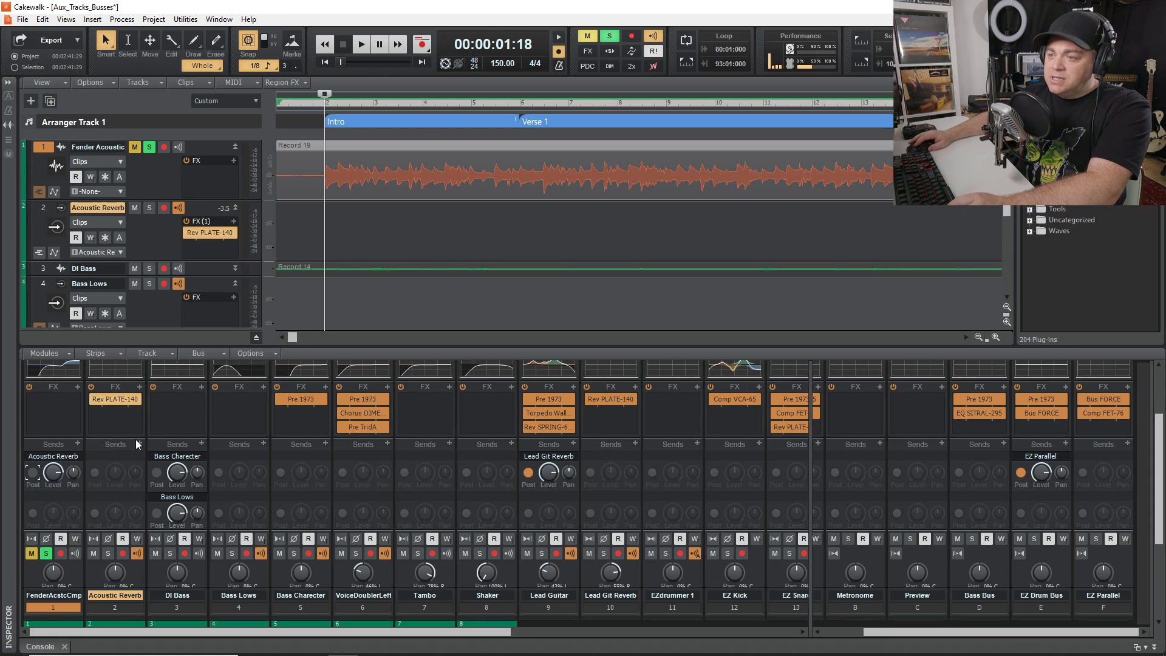
Step: Unmute the Fender Acoustic track and lower the Acoustic Reverb volume to -7.3 dB during playback
{"action": "left_click", "coordinate": [32, 554]}
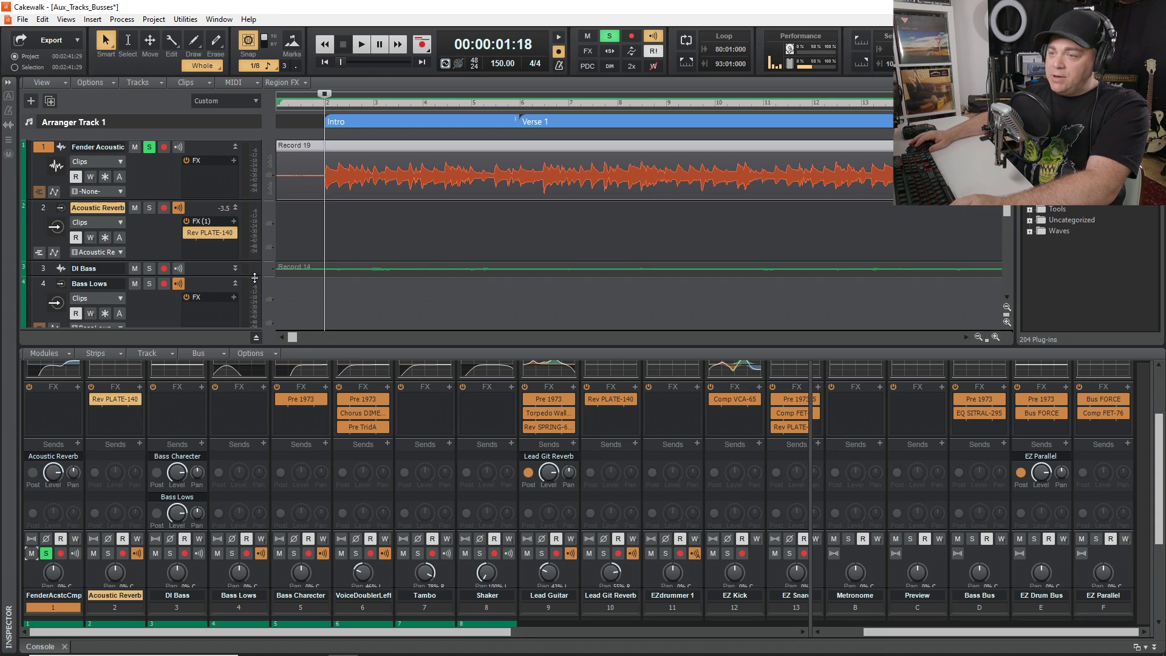
{"action": "key", "text": "space"}
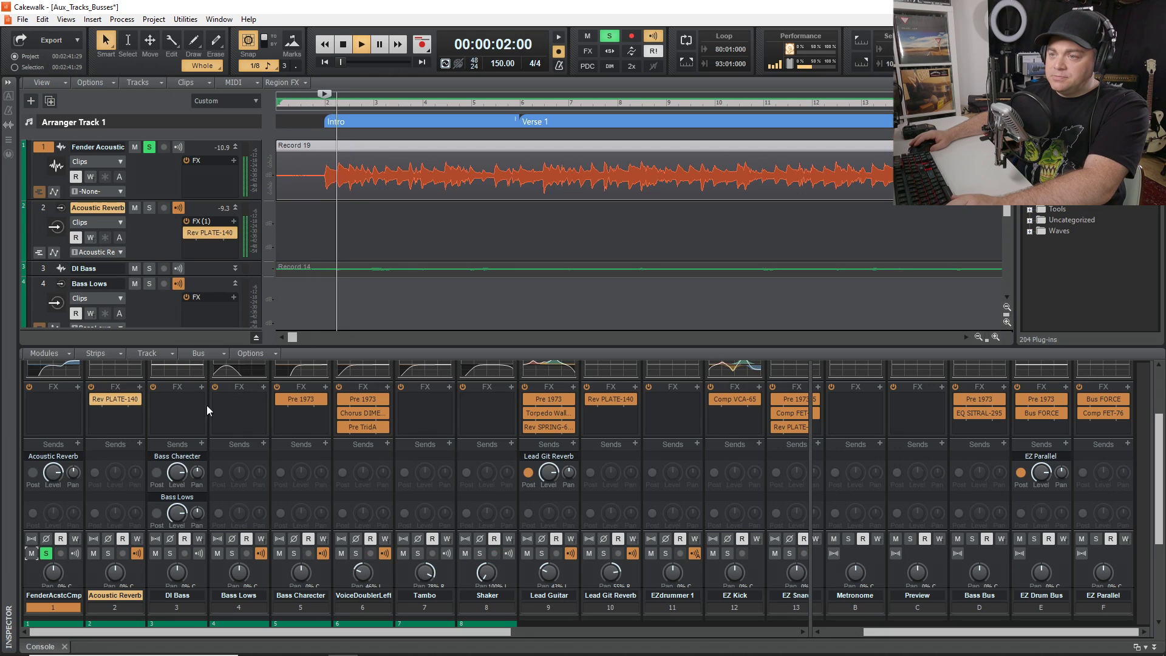
{"action": "scroll", "coordinate": [102, 466], "scroll_direction": "down", "scroll_amount": 2}
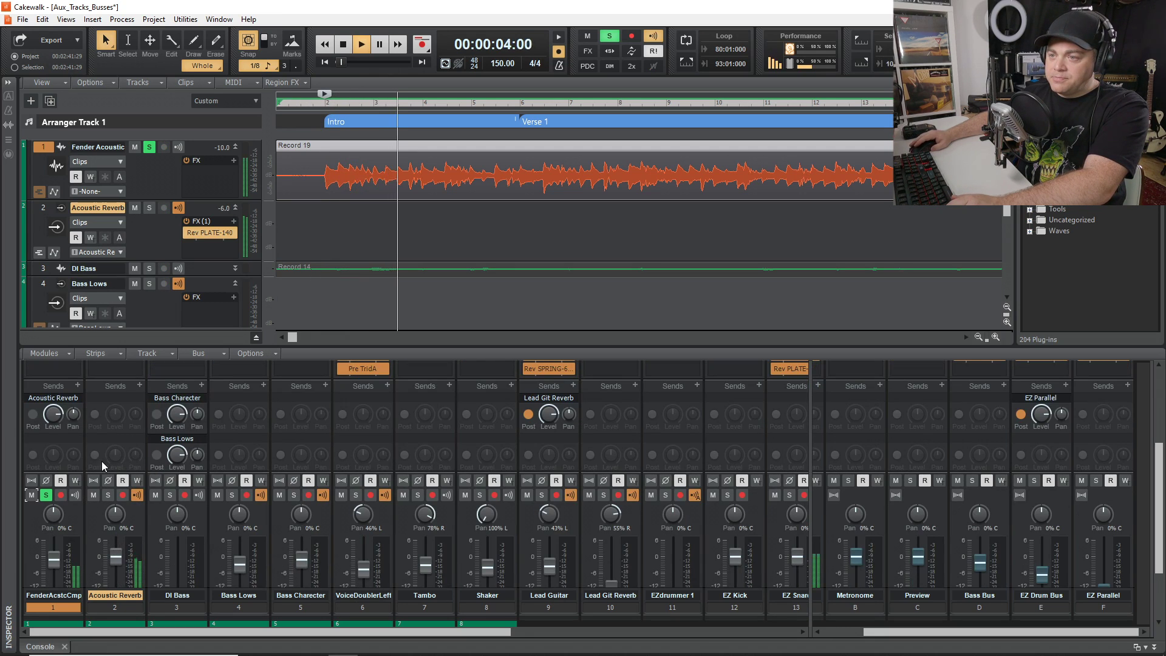
{"action": "scroll", "coordinate": [102, 466], "scroll_direction": "down", "scroll_amount": 2}
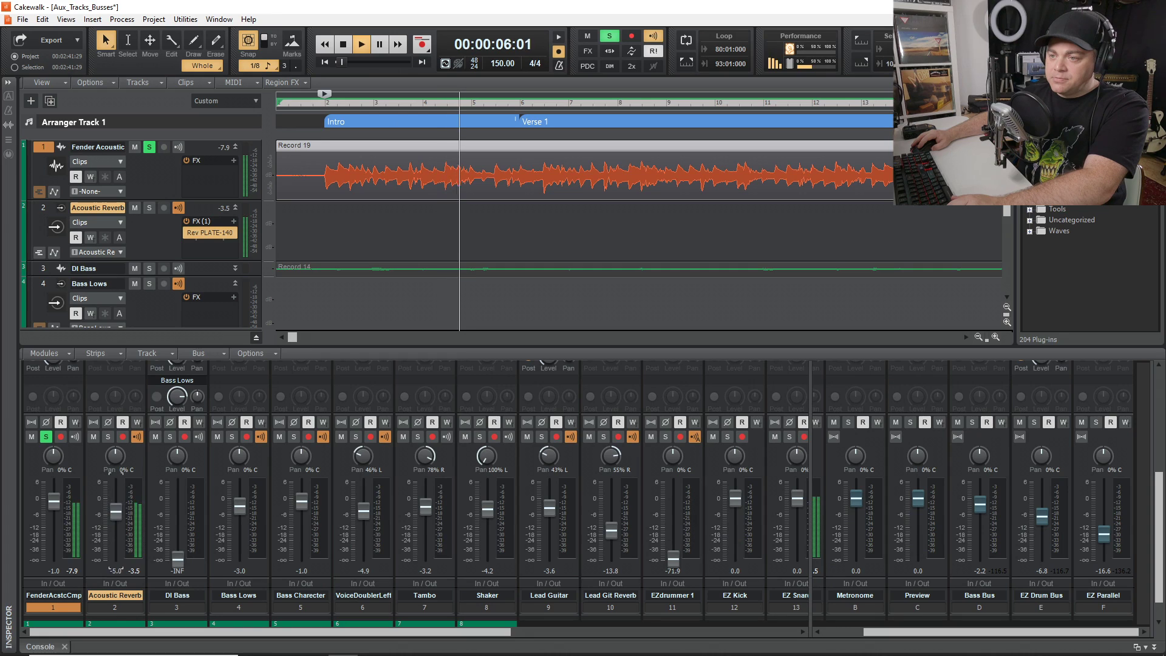
{"action": "scroll", "coordinate": [113, 508], "scroll_direction": "down", "scroll_amount": 3}
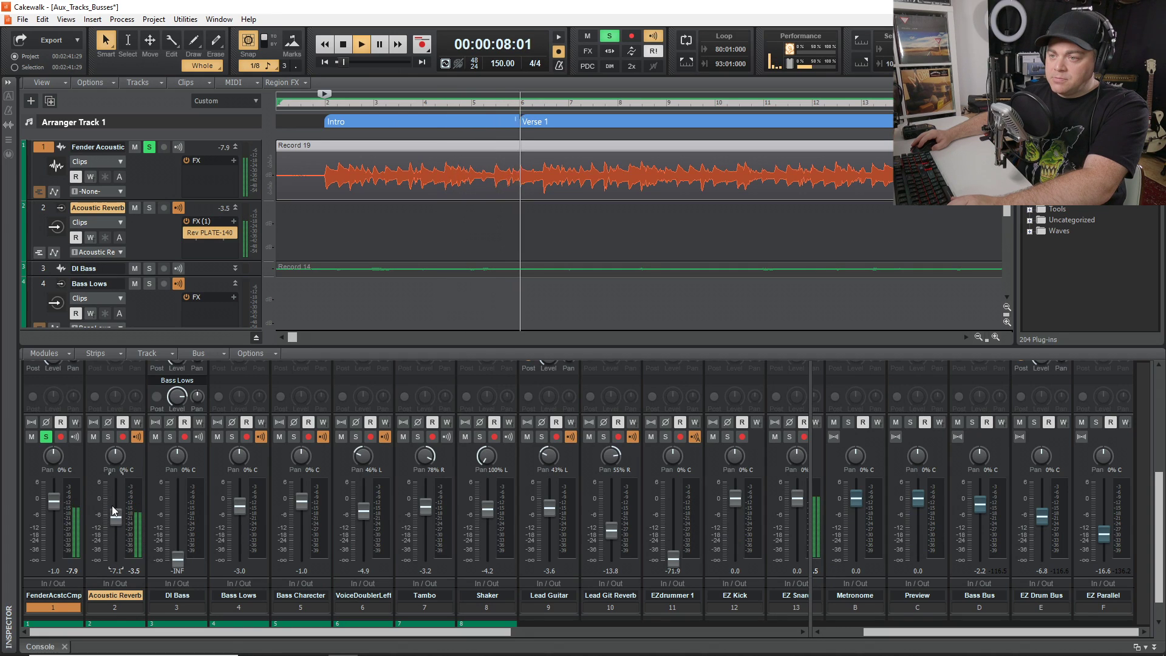
{"action": "scroll", "coordinate": [122, 514], "scroll_direction": "down", "scroll_amount": 1}
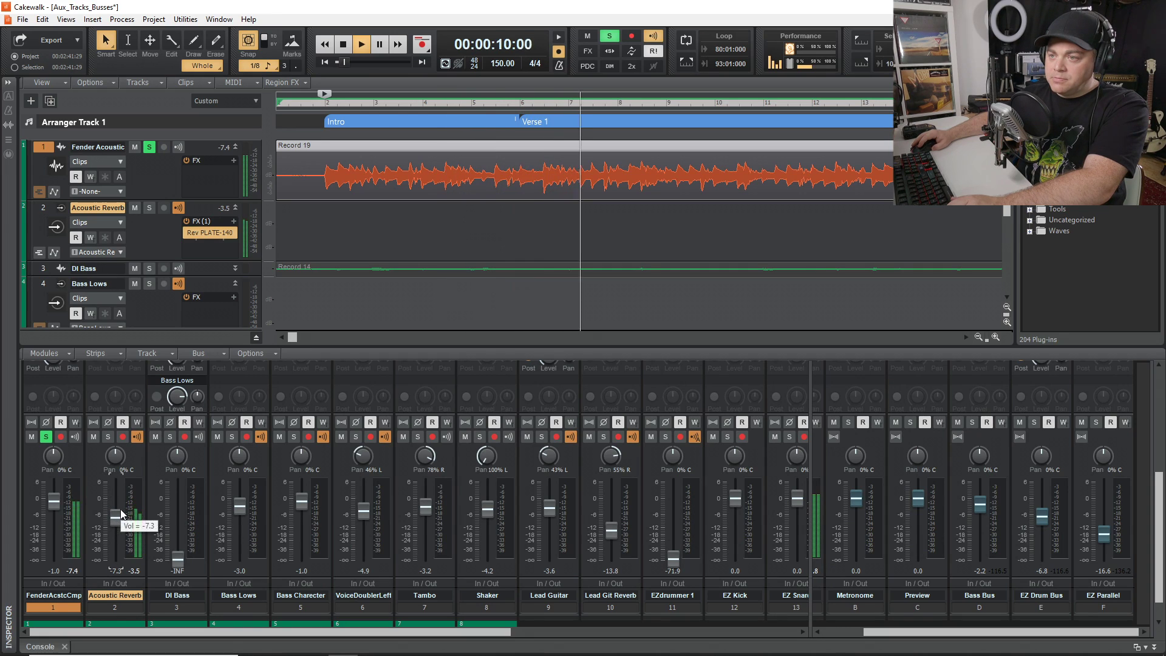
{"action": "key", "text": "space"}
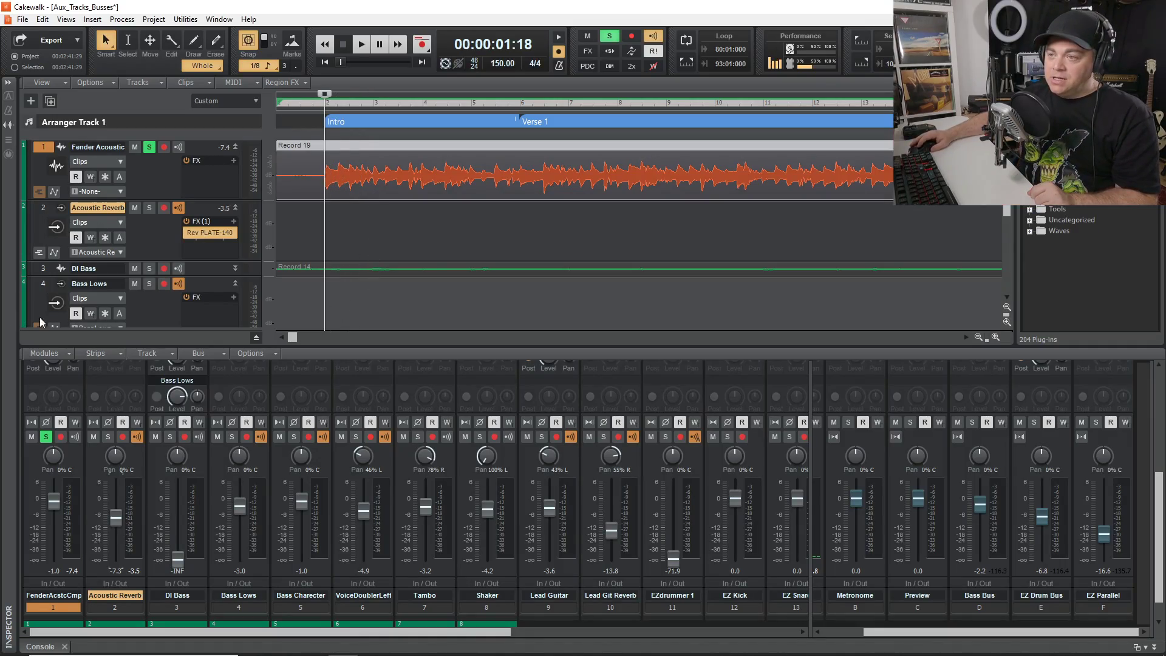
Step: Collapse the docked console and reopen the Console view
{"action": "scroll", "coordinate": [60, 273], "scroll_direction": "down", "scroll_amount": 3}
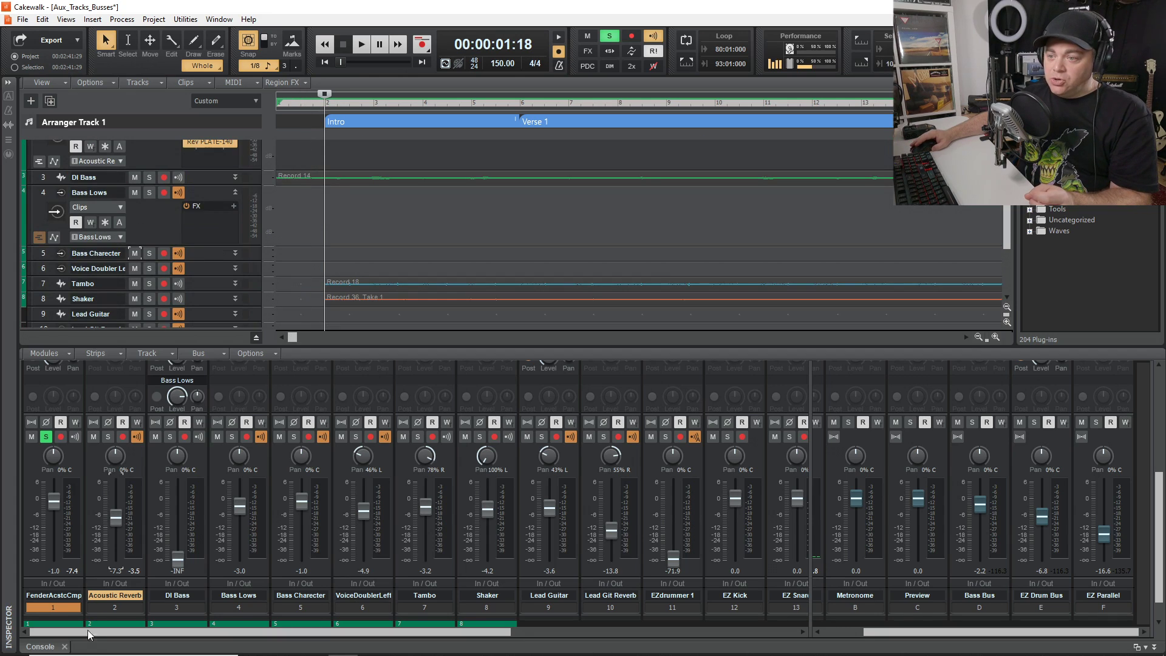
{"action": "scroll", "coordinate": [106, 603], "scroll_direction": "down", "scroll_amount": 1}
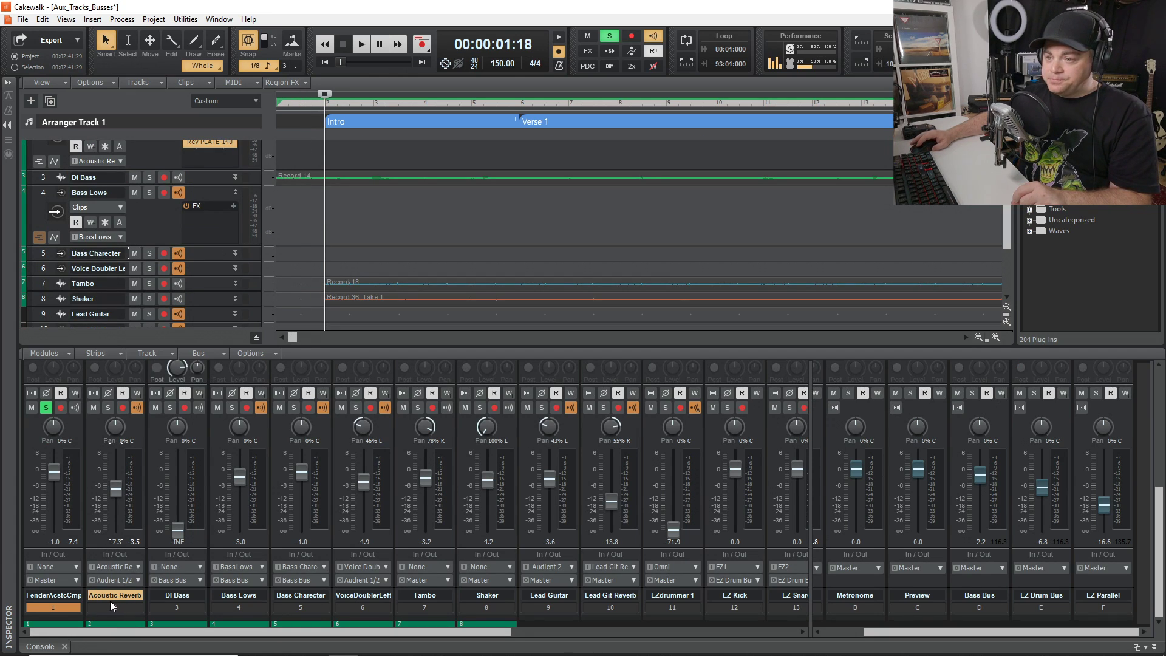
{"action": "left_click", "coordinate": [65, 647]}
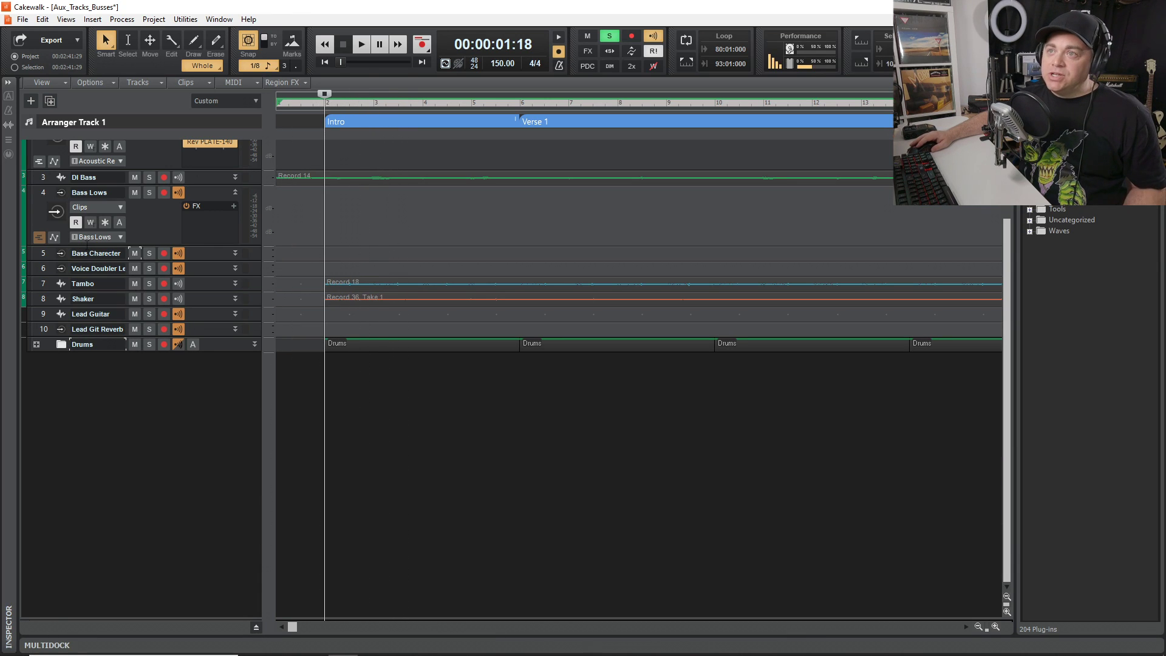
{"action": "left_click", "coordinate": [66, 19]}
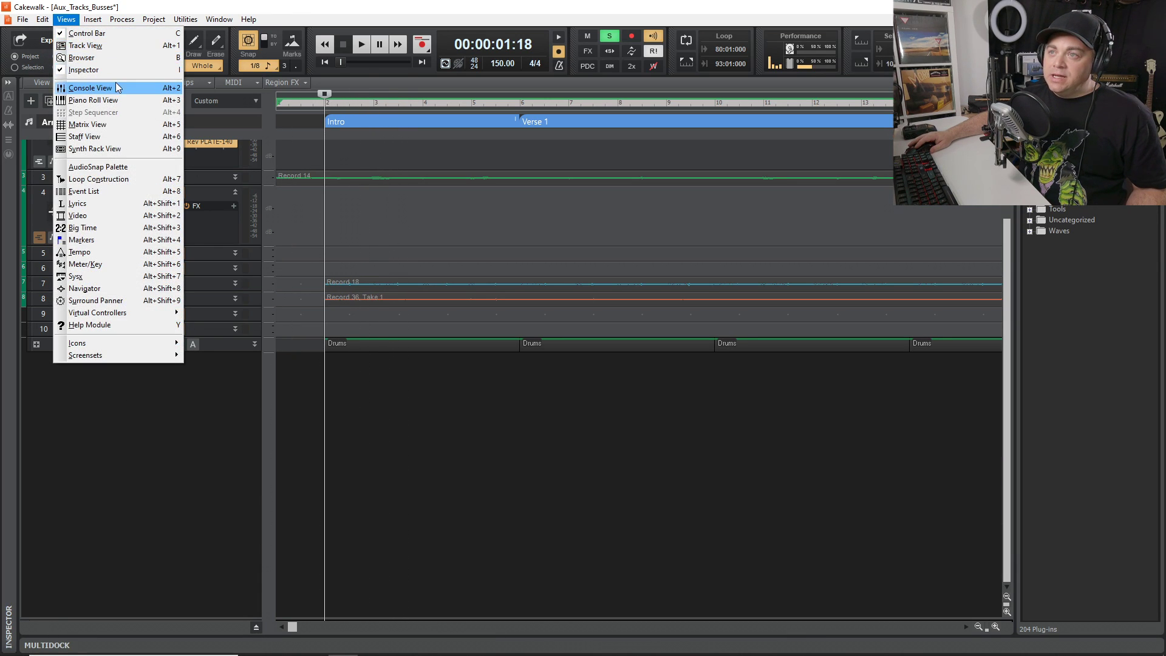
{"action": "left_click", "coordinate": [101, 93]}
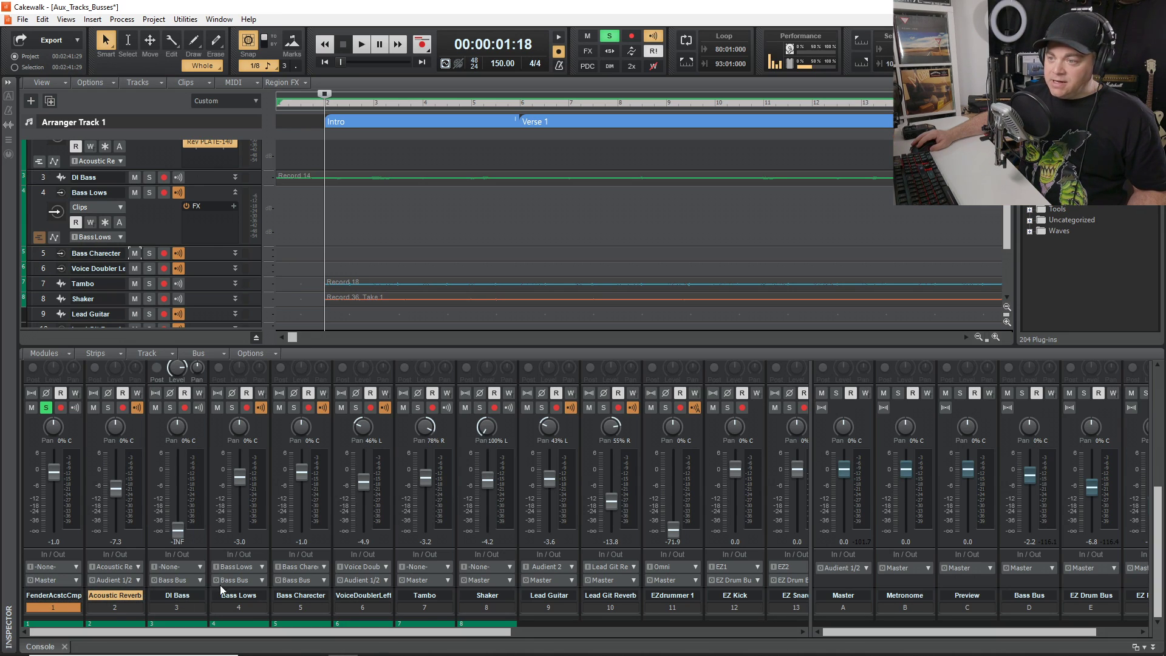
Step: Route the Fender Acoustic track's output to a new stereo bus and name that bus Acoustic Bus
{"action": "left_click", "coordinate": [56, 582]}
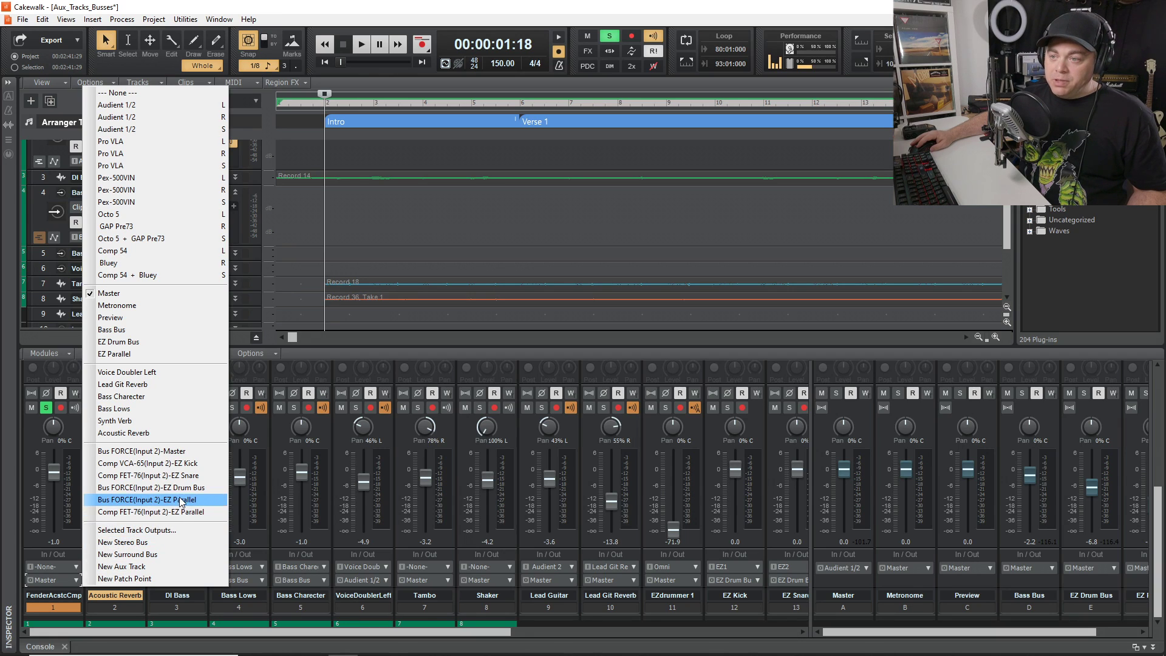
{"action": "left_click", "coordinate": [137, 543]}
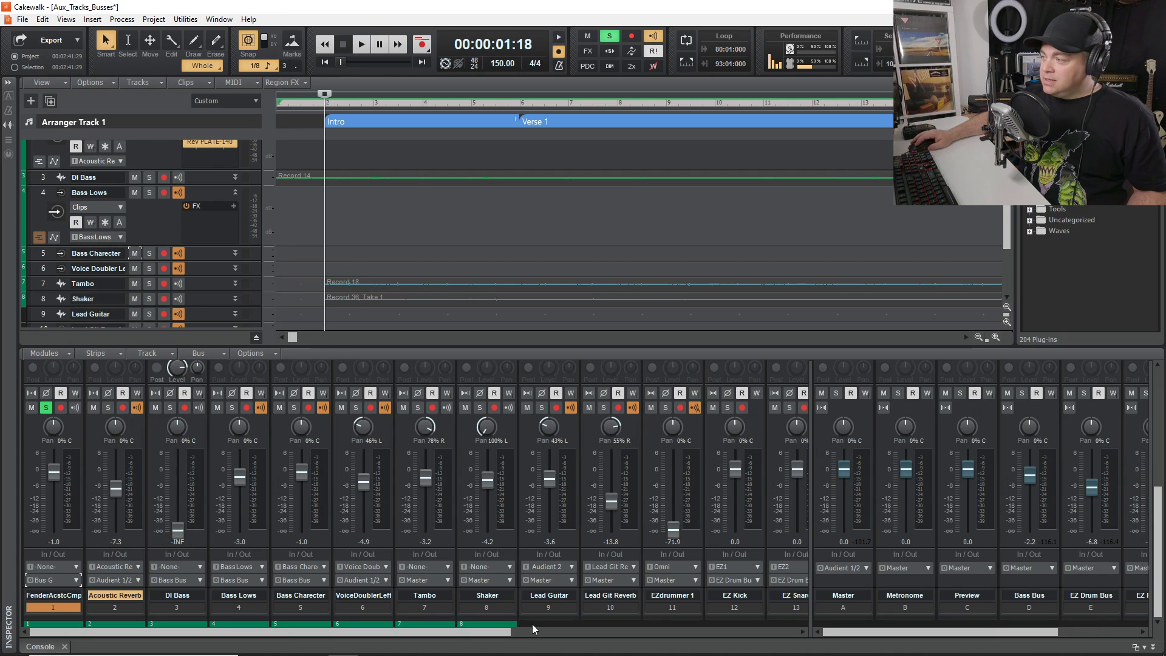
{"action": "left_click_drag", "start_coordinate": [1027, 632], "coordinate": [1107, 632]}
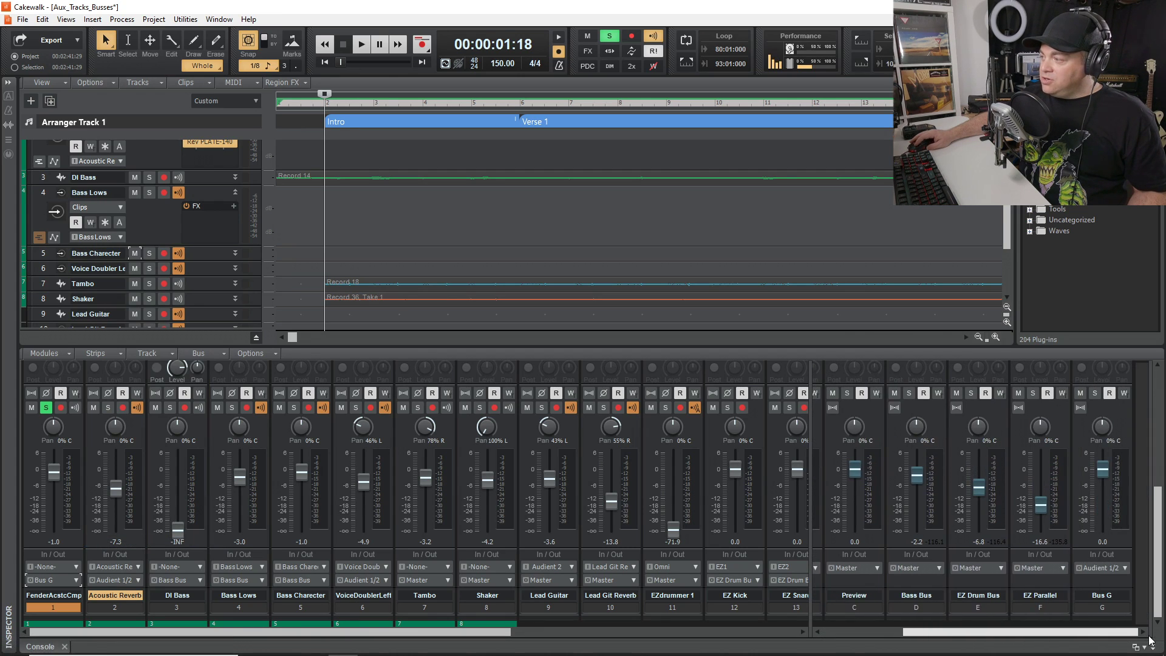
{"action": "double_click", "coordinate": [1106, 595]}
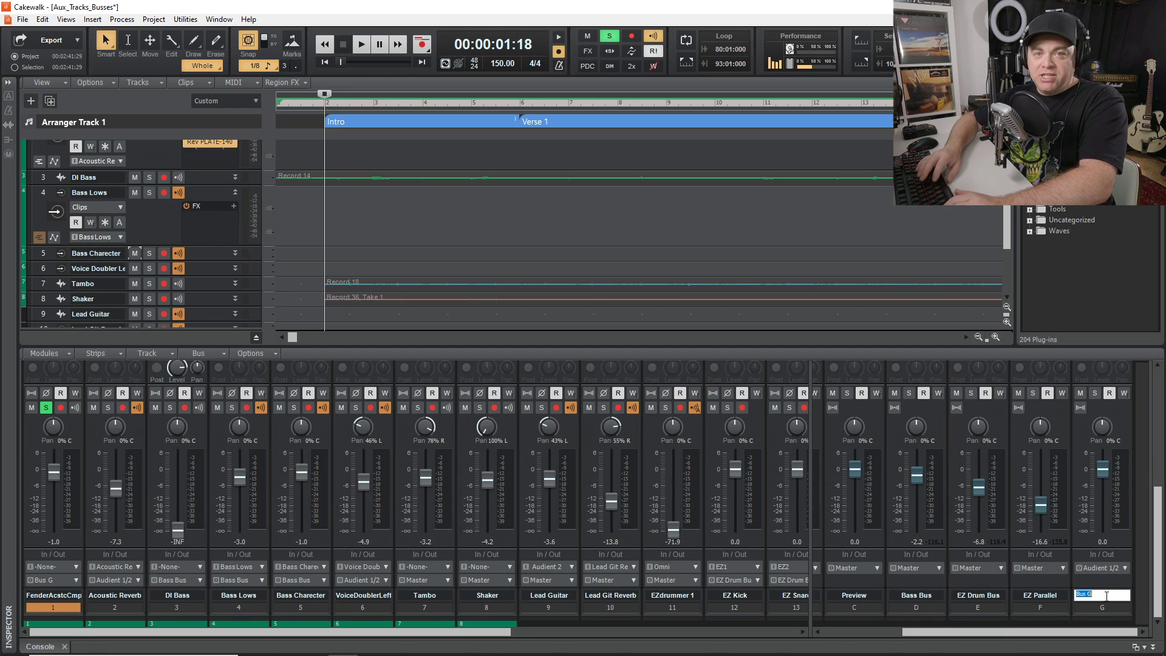
{"action": "type", "text": "Ac"}
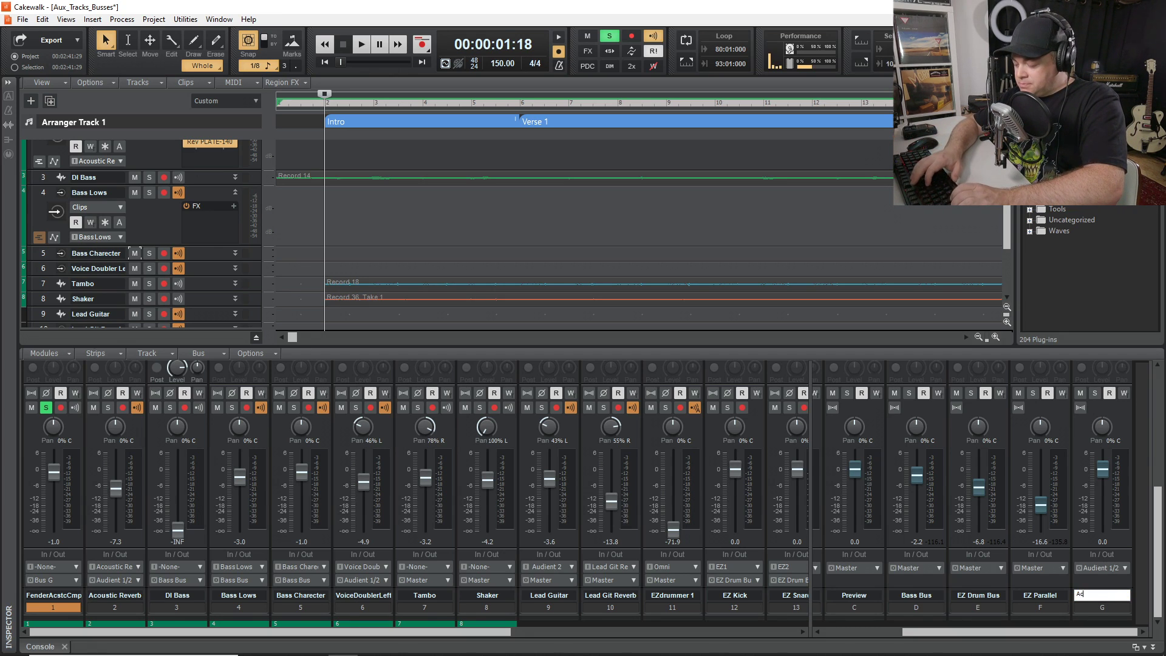
{"action": "type", "text": "oustic Bus"}
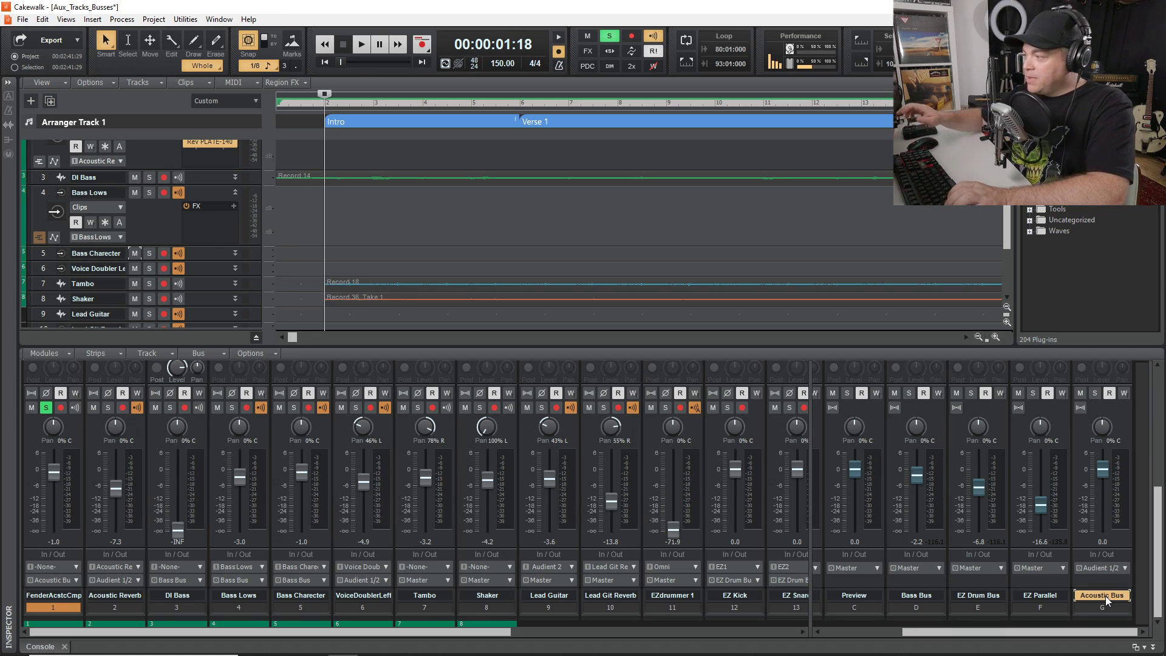
{"action": "key", "text": "Return"}
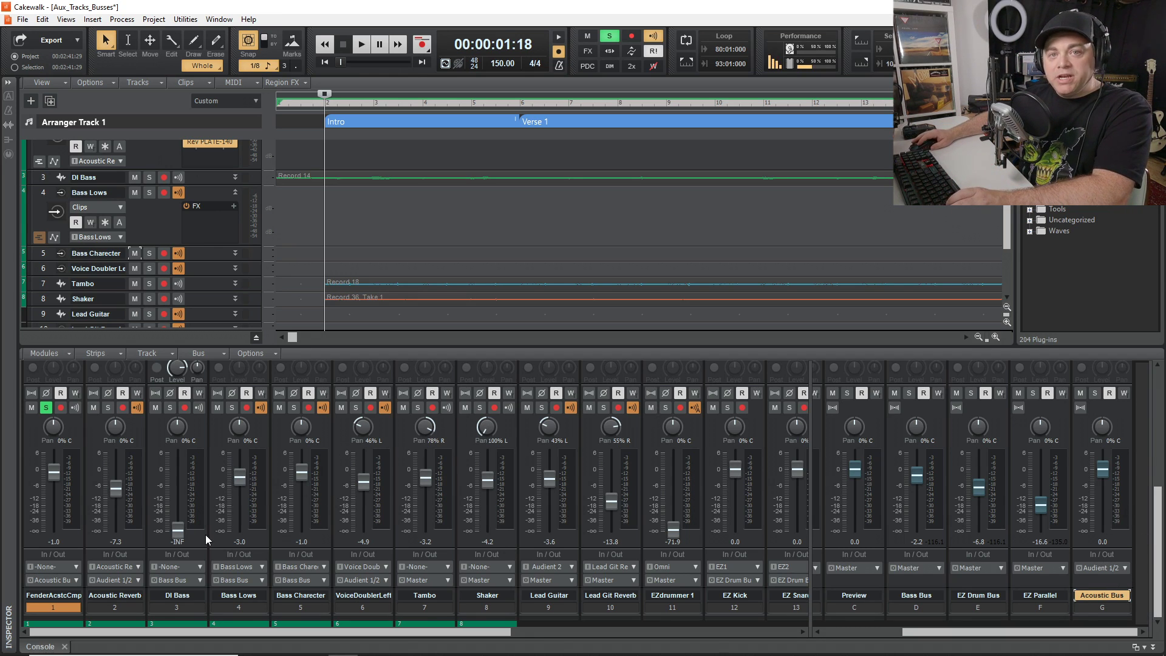
Step: Route the Acoustic Reverb track's output to Acoustic Bus and lower the bus volume to -1.0 dB during playback
{"action": "left_click", "coordinate": [126, 583]}
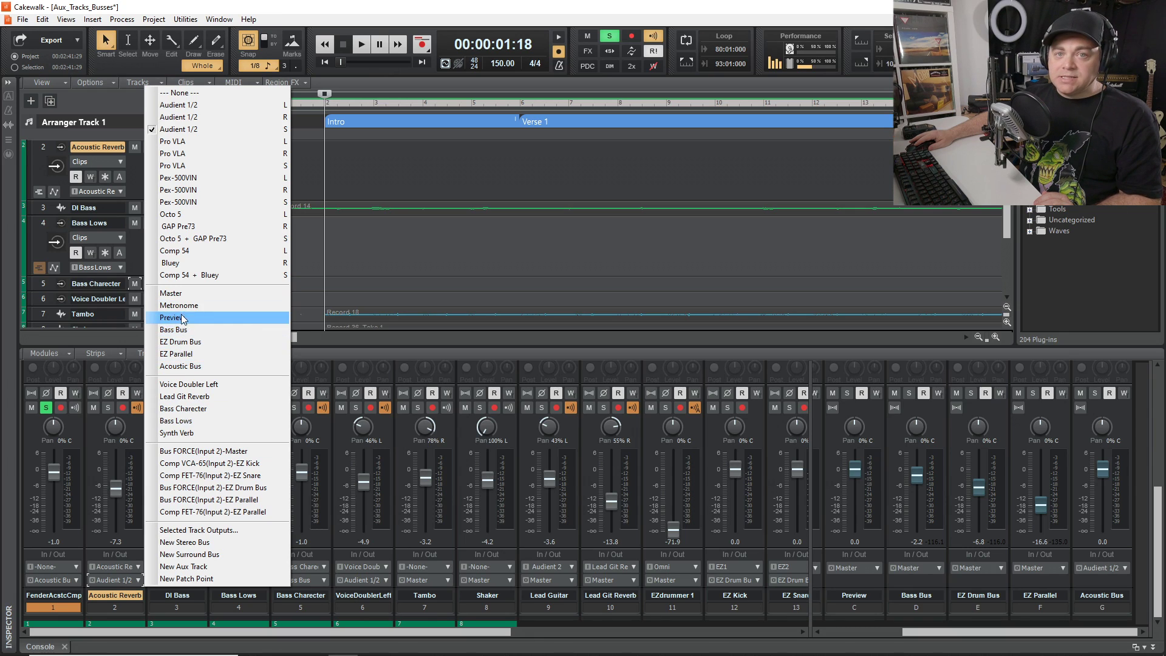
{"action": "left_click", "coordinate": [196, 367]}
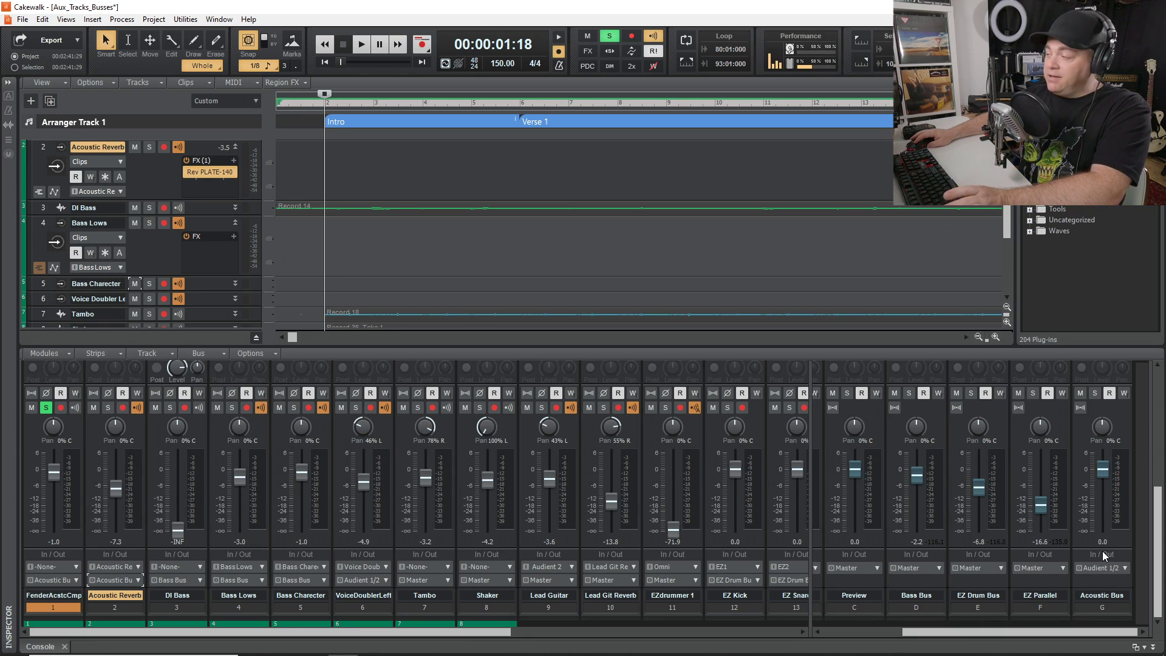
{"action": "key", "text": "space"}
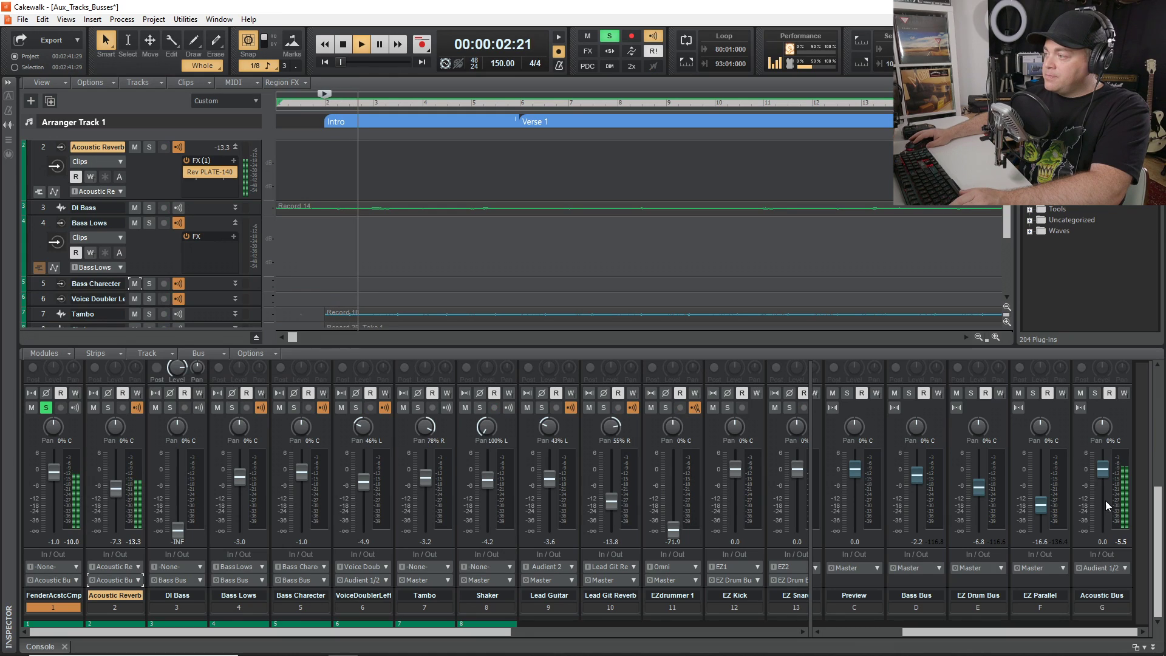
{"action": "mouse_move", "coordinate": [1103, 469]}
{"action": "left_mouse_down"}
{"action": "mouse_move", "coordinate": [1102, 497]}
{"action": "mouse_move", "coordinate": [1102, 471]}
{"action": "left_mouse_up"}
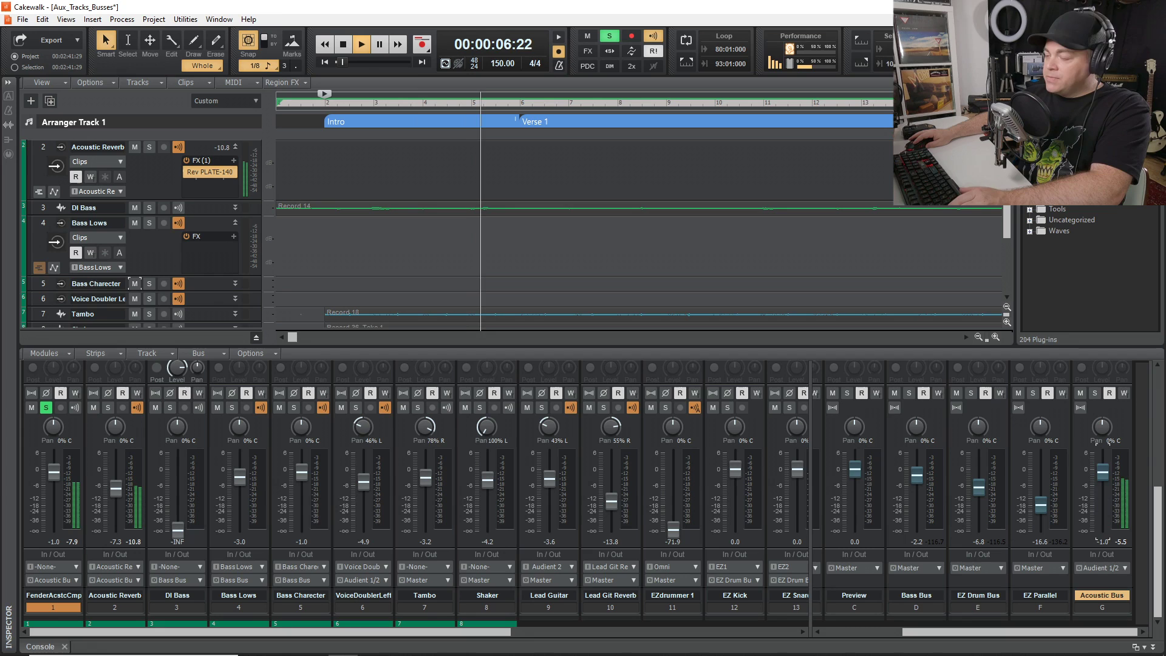
{"action": "key", "text": "space"}
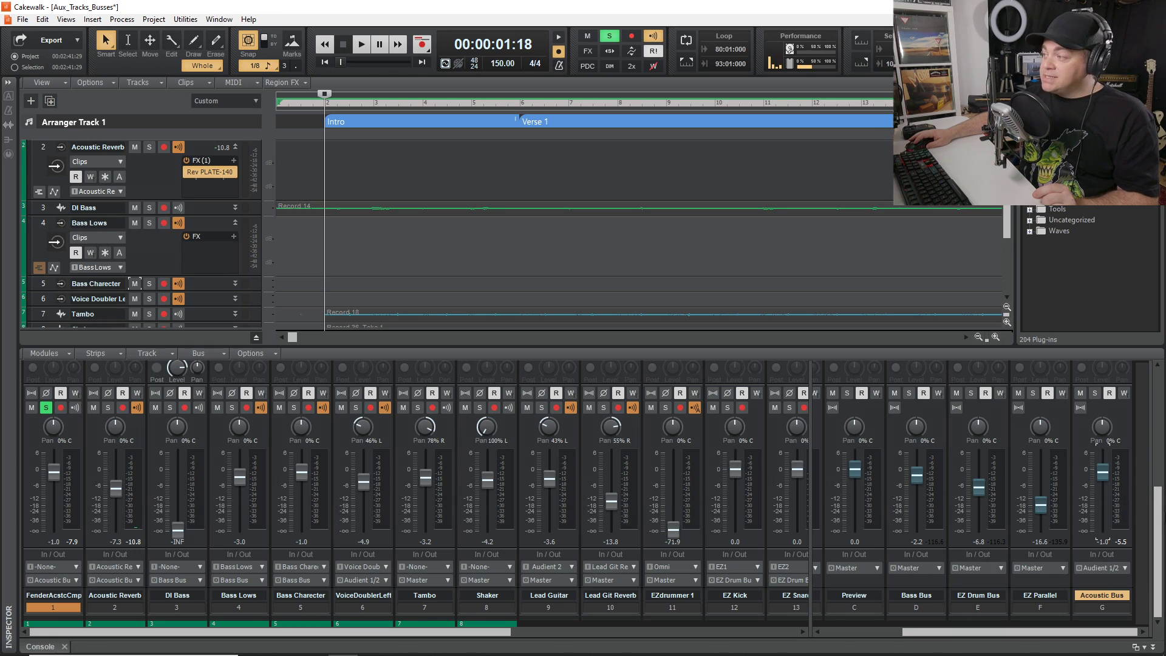
Step: Examine the effects, sends and fader sections of the Acoustic Bus and the track strips in the console
{"action": "left_click_drag", "start_coordinate": [1157, 498], "coordinate": [1141, 419]}
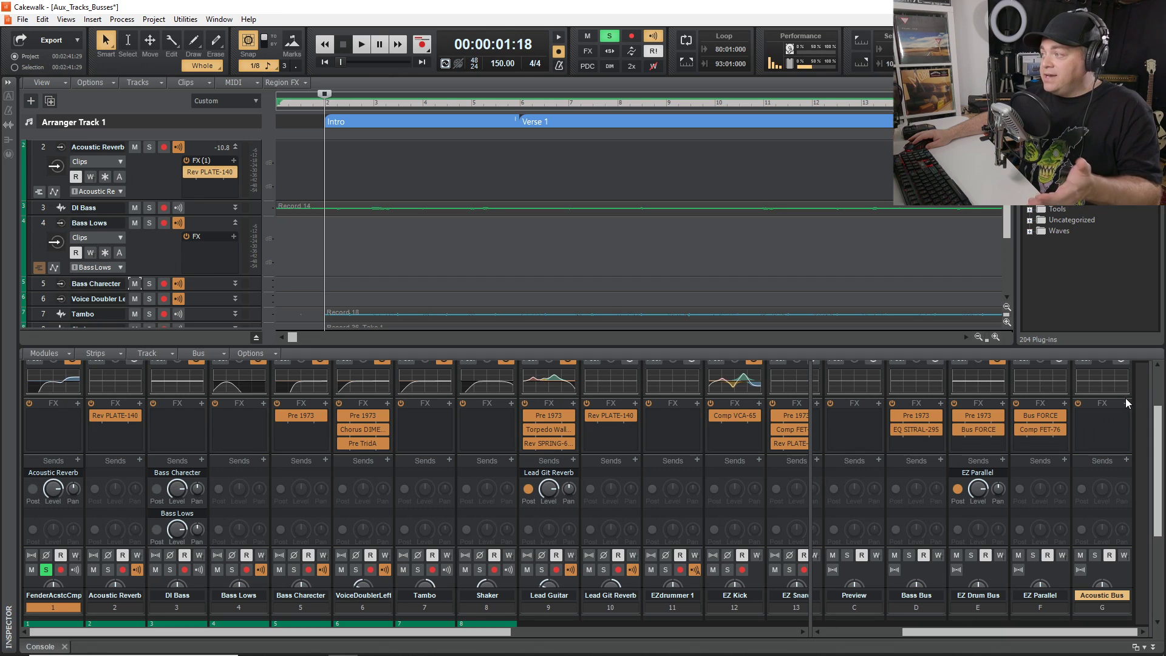
{"action": "scroll", "coordinate": [1142, 537], "scroll_direction": "down", "scroll_amount": 5}
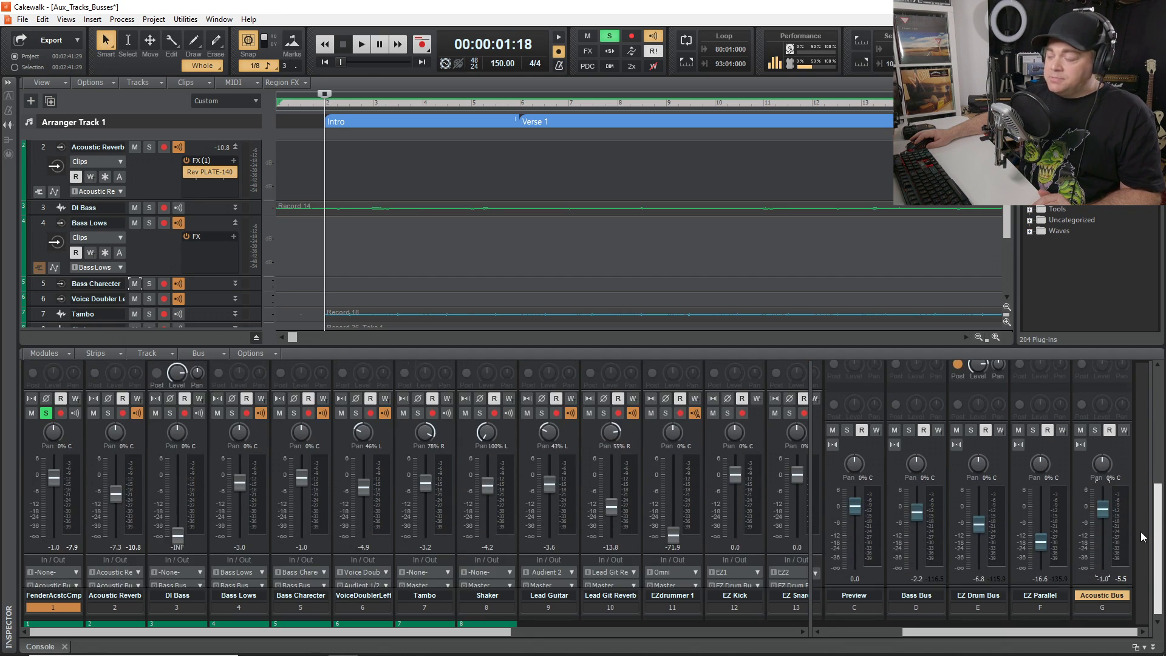
{"action": "scroll", "coordinate": [1142, 537], "scroll_direction": "down", "scroll_amount": 1}
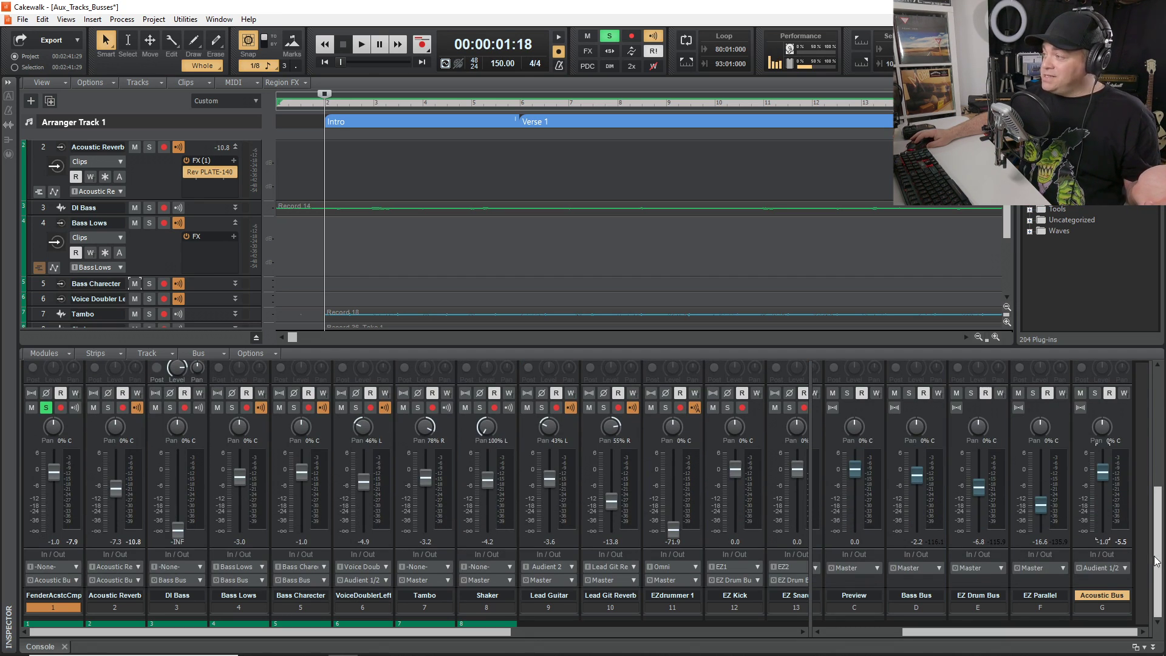
{"action": "scroll", "coordinate": [1156, 562], "scroll_direction": "up", "scroll_amount": 3}
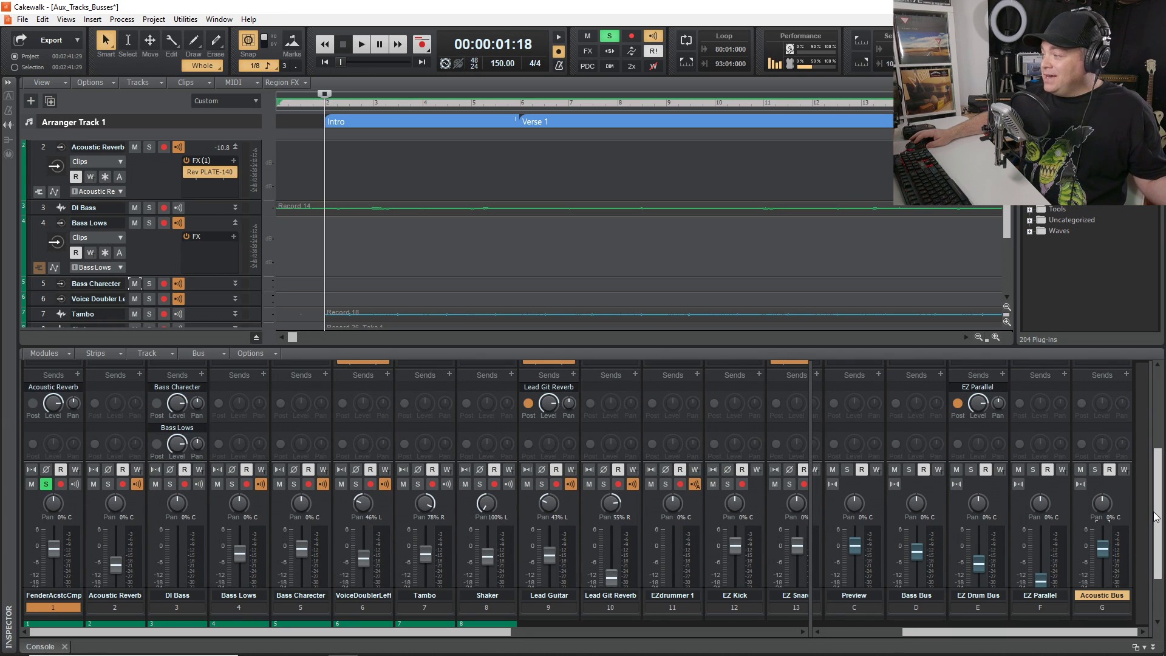
{"action": "scroll", "coordinate": [1157, 506], "scroll_direction": "up", "scroll_amount": 3}
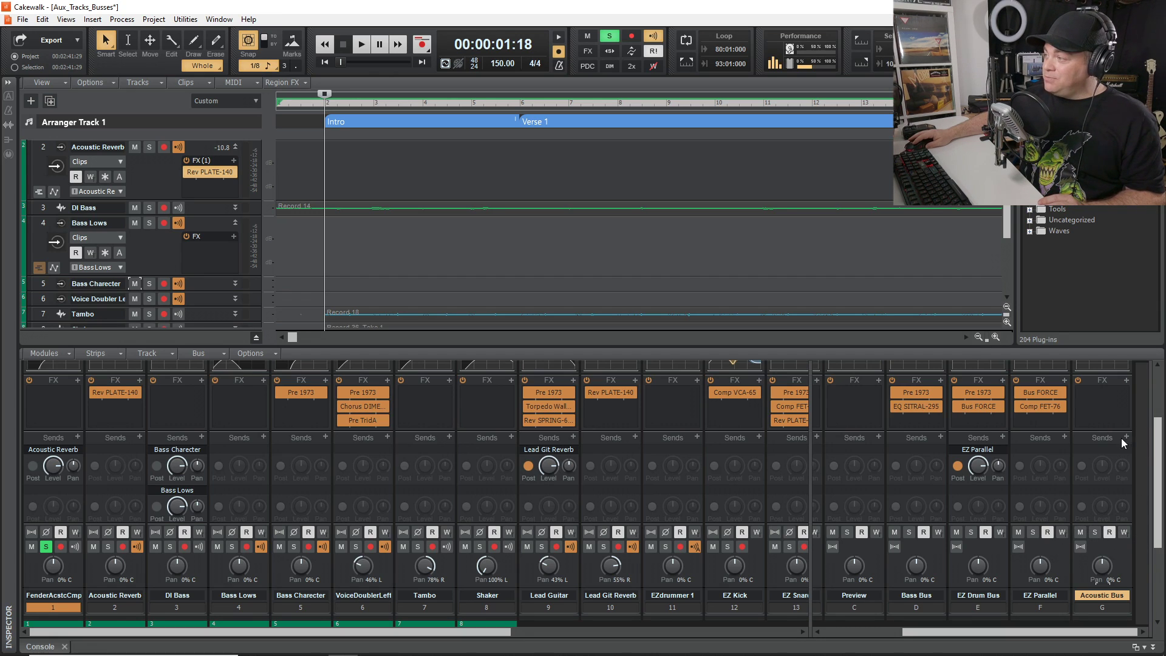
{"action": "left_click_drag", "start_coordinate": [1158, 471], "coordinate": [1150, 538]}
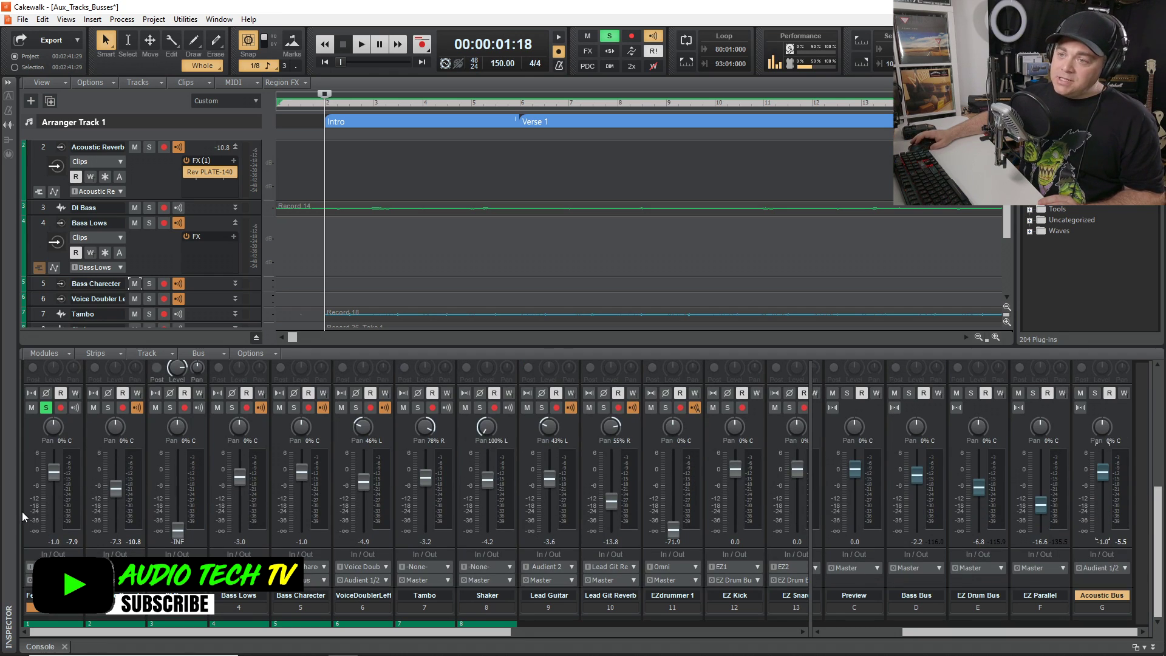
{"action": "scroll", "coordinate": [23, 516], "scroll_direction": "up", "scroll_amount": 3}
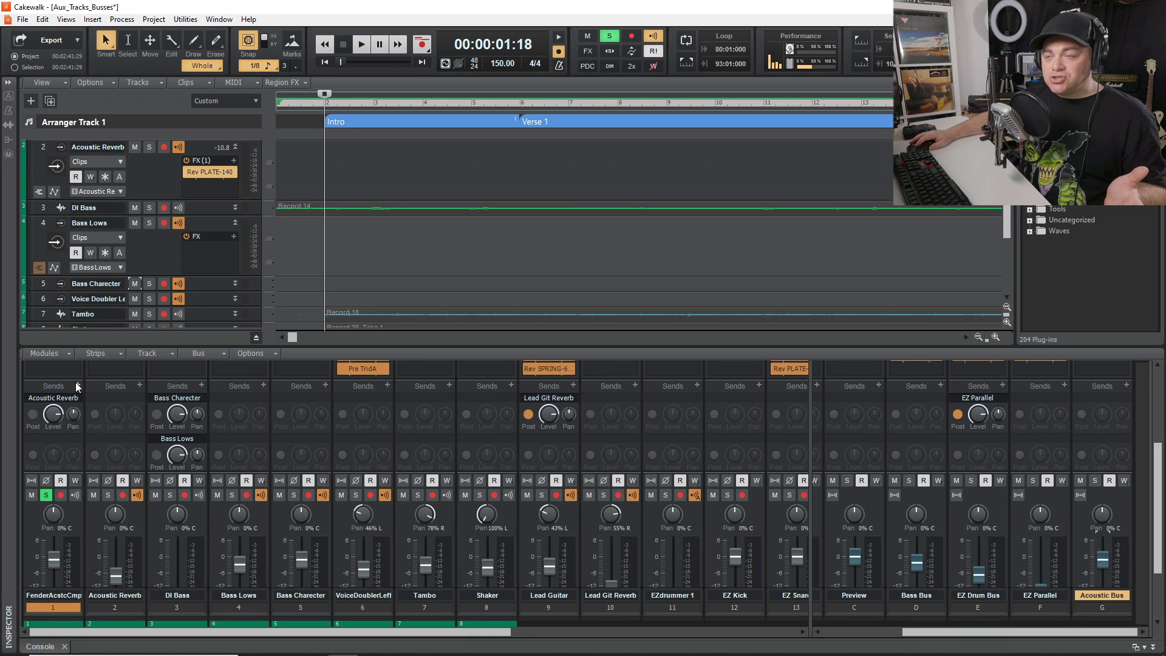
Step: Expand the Tambo track, switch the solo from Fender Acoustic to Tambo, and listen to it
{"action": "scroll", "coordinate": [149, 254], "scroll_direction": "down", "scroll_amount": 3}
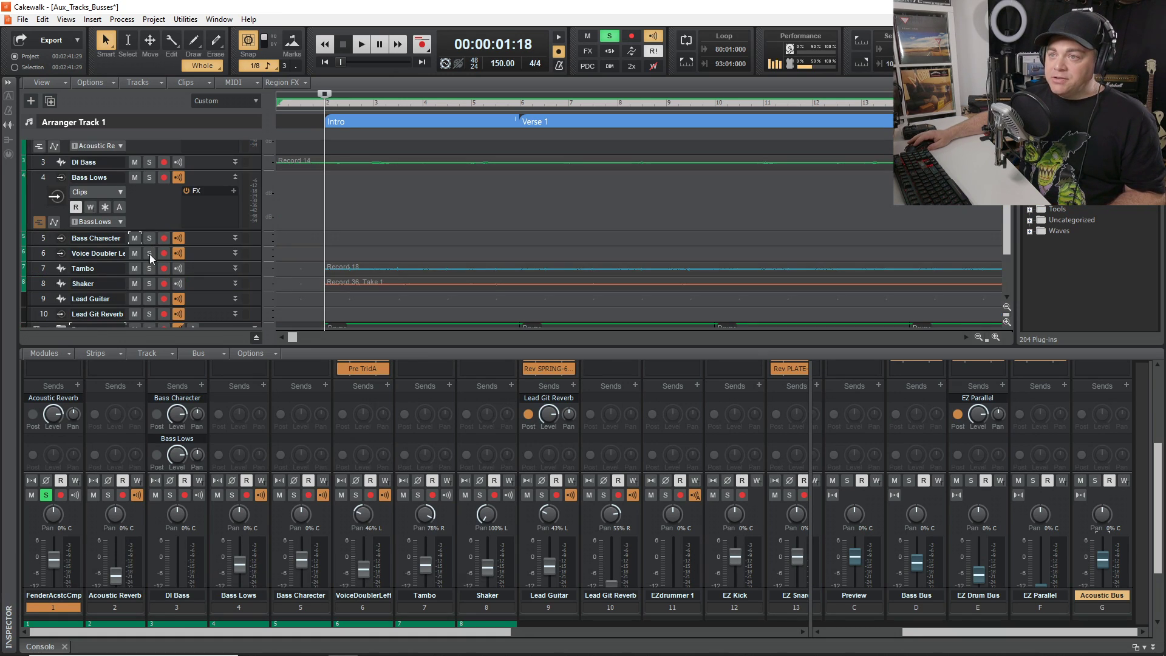
{"action": "left_click", "coordinate": [235, 268]}
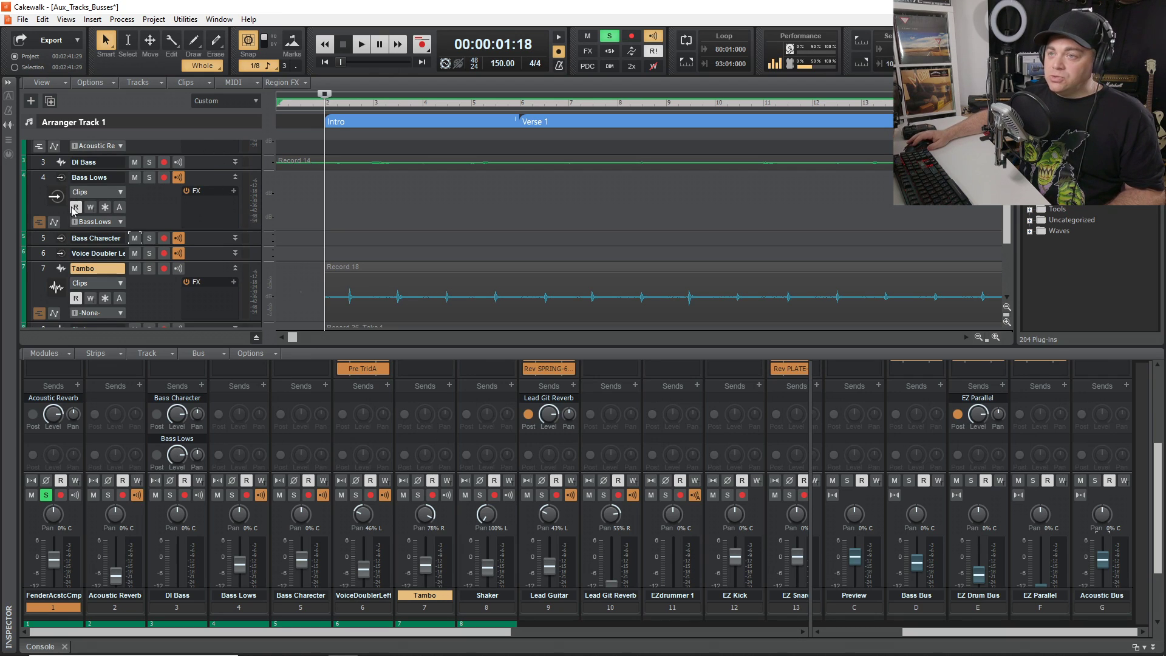
{"action": "scroll", "coordinate": [110, 182], "scroll_direction": "up", "scroll_amount": 5}
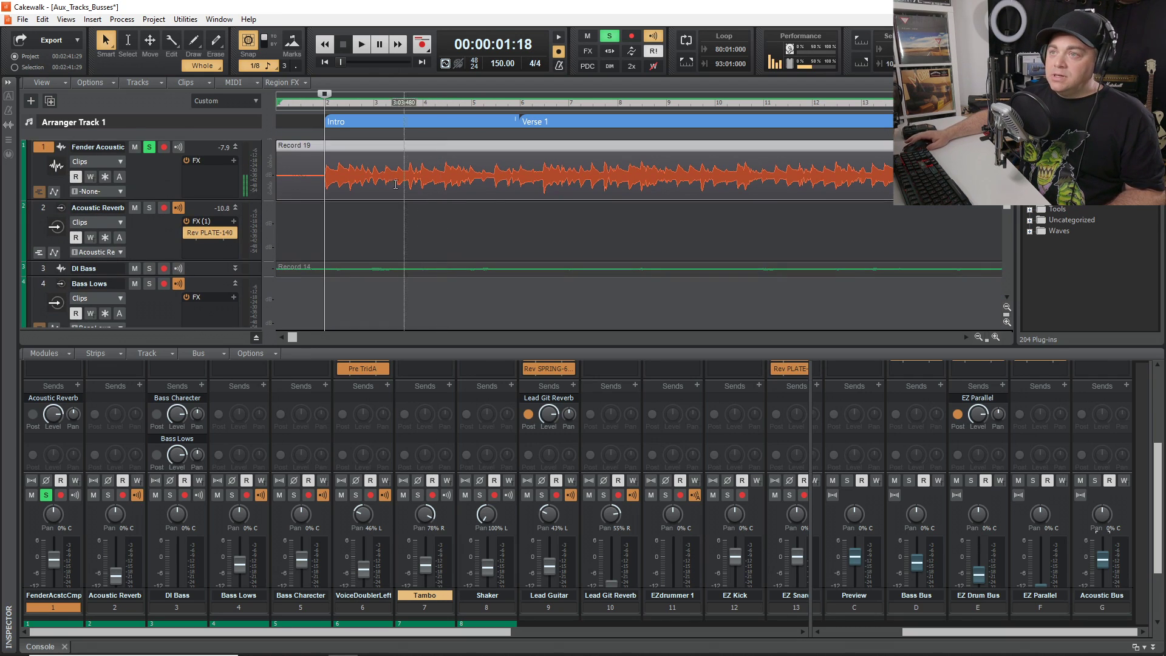
{"action": "left_click", "coordinate": [149, 147]}
{"action": "scroll", "coordinate": [182, 230], "scroll_direction": "down", "scroll_amount": 3}
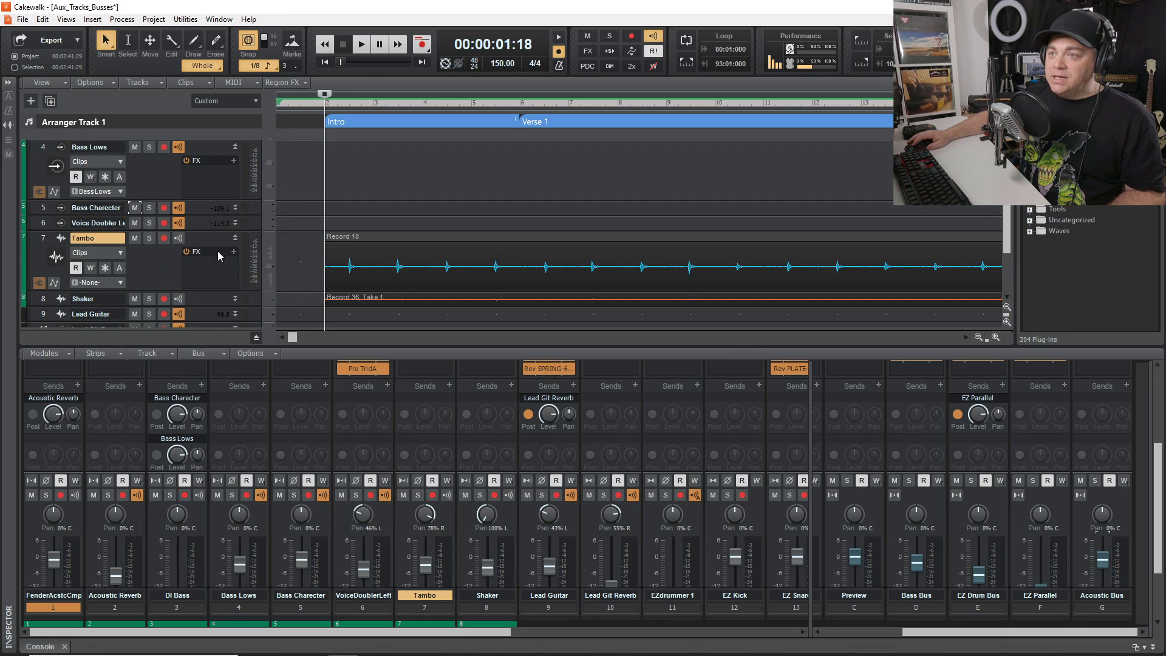
{"action": "left_click", "coordinate": [148, 239]}
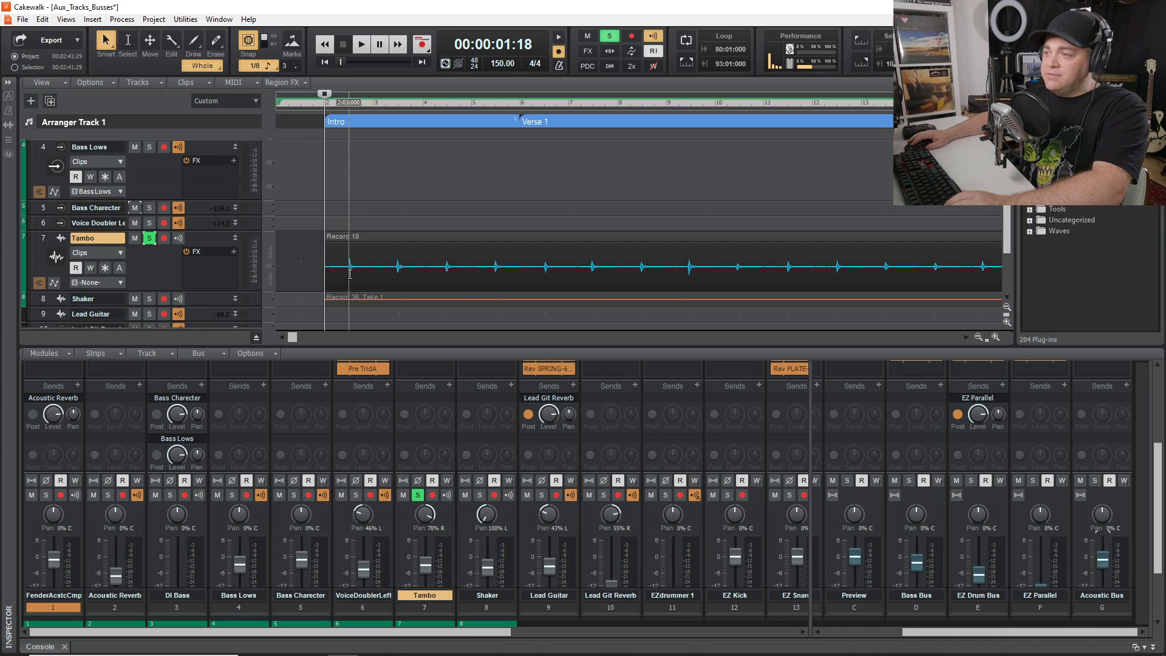
{"action": "key", "text": "space"}
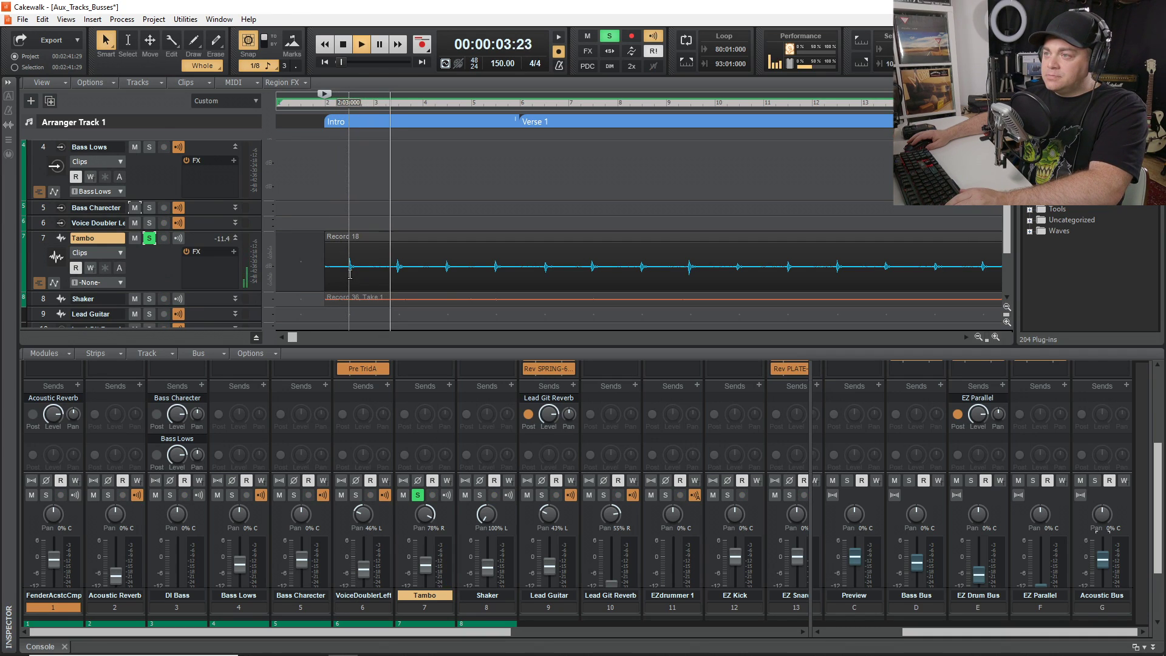
{"action": "key", "text": "space"}
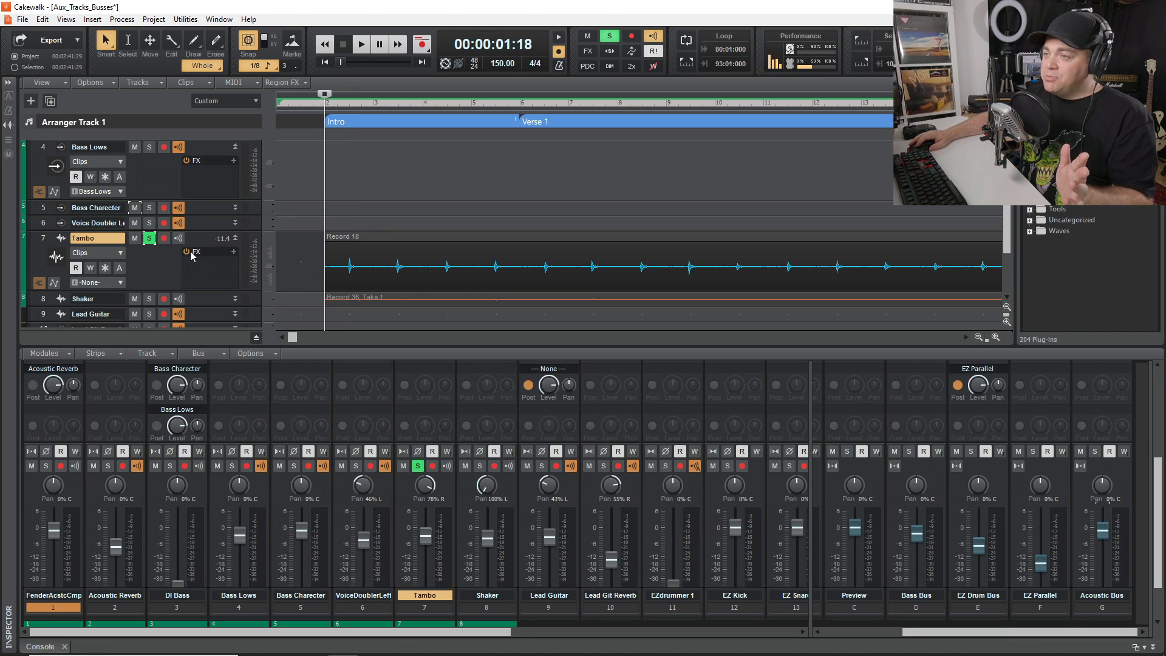
Step: Route the Tambo track's output to a new aux track
{"action": "scroll", "coordinate": [373, 411], "scroll_direction": "up", "scroll_amount": 3}
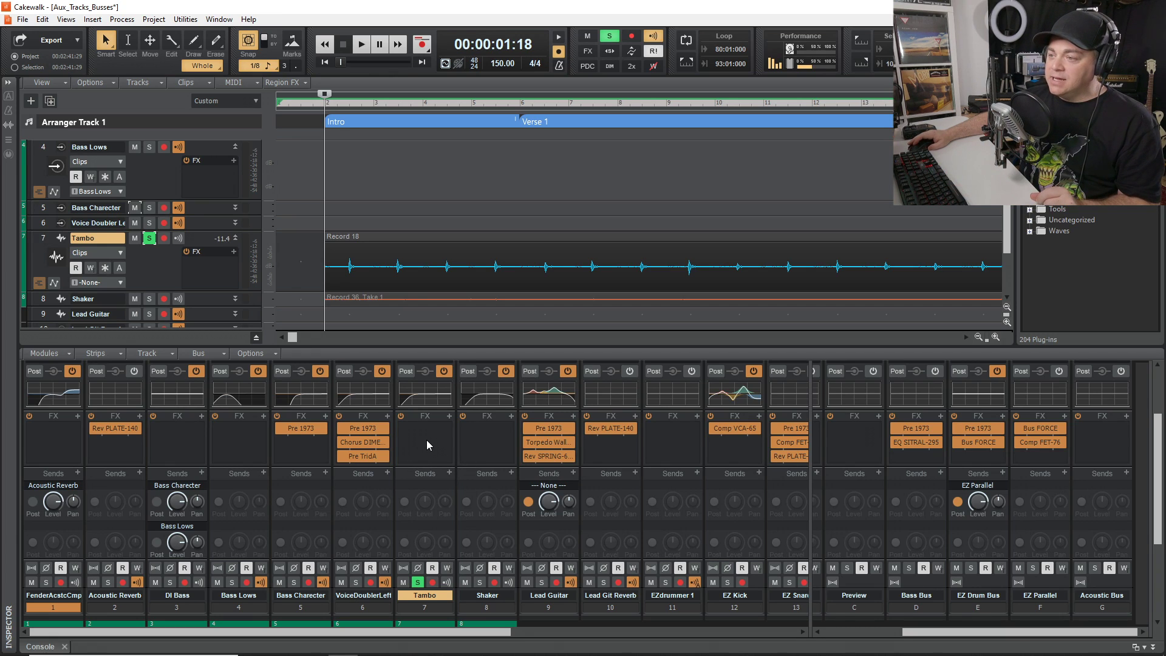
{"action": "scroll", "coordinate": [426, 440], "scroll_direction": "down", "scroll_amount": 1}
{"action": "scroll", "coordinate": [425, 437], "scroll_direction": "down", "scroll_amount": 2}
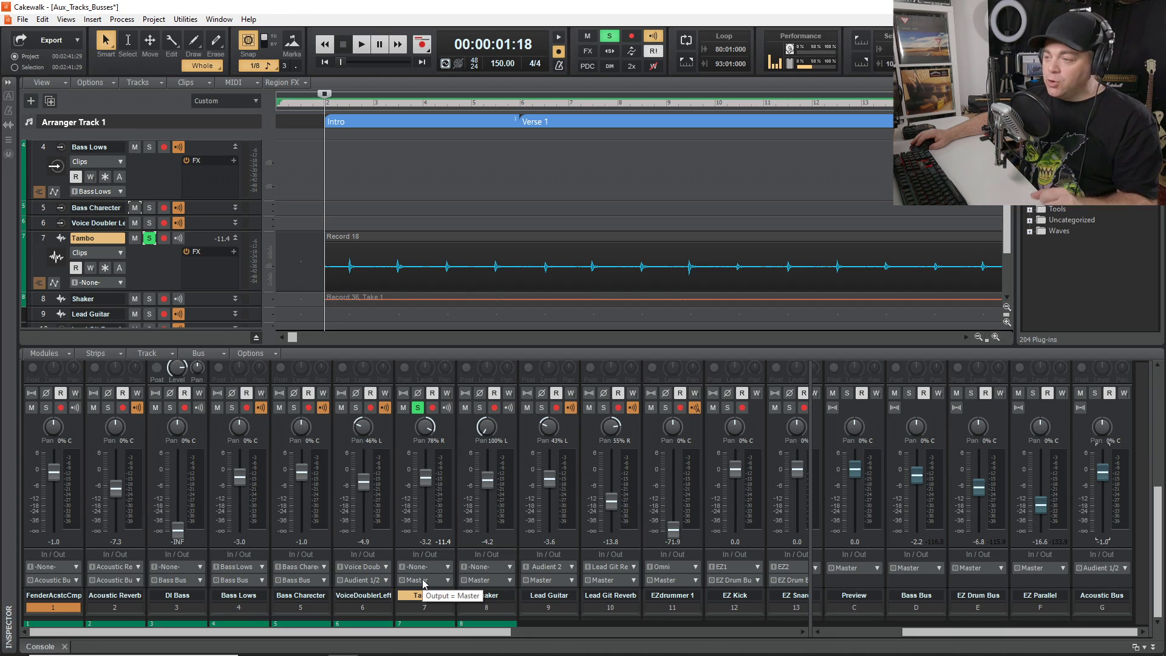
{"action": "left_click", "coordinate": [430, 580]}
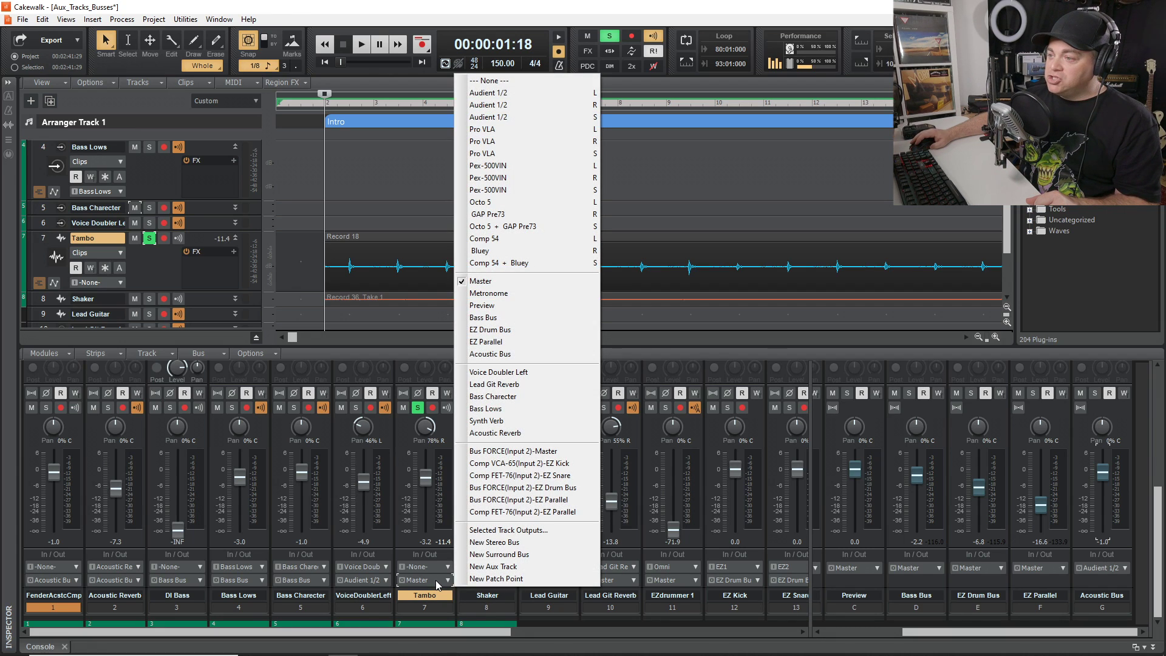
{"action": "left_click", "coordinate": [494, 566]}
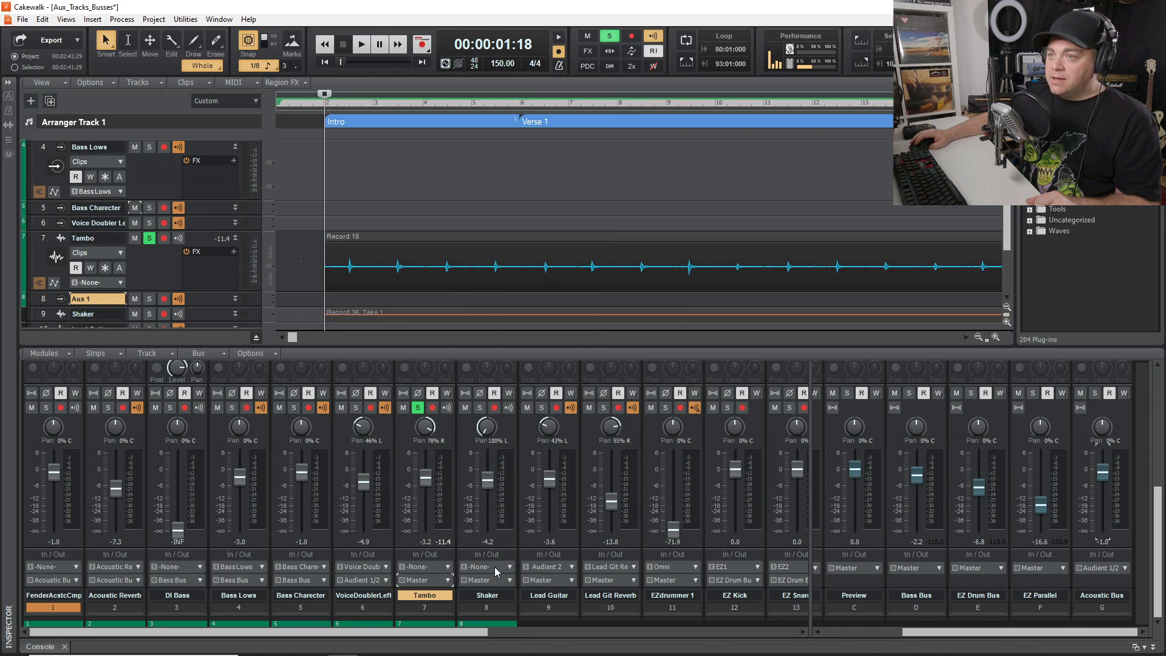
Step: Rename the new aux track fed by the tambourine as Tambo Aux
{"action": "double_click", "coordinate": [475, 594]}
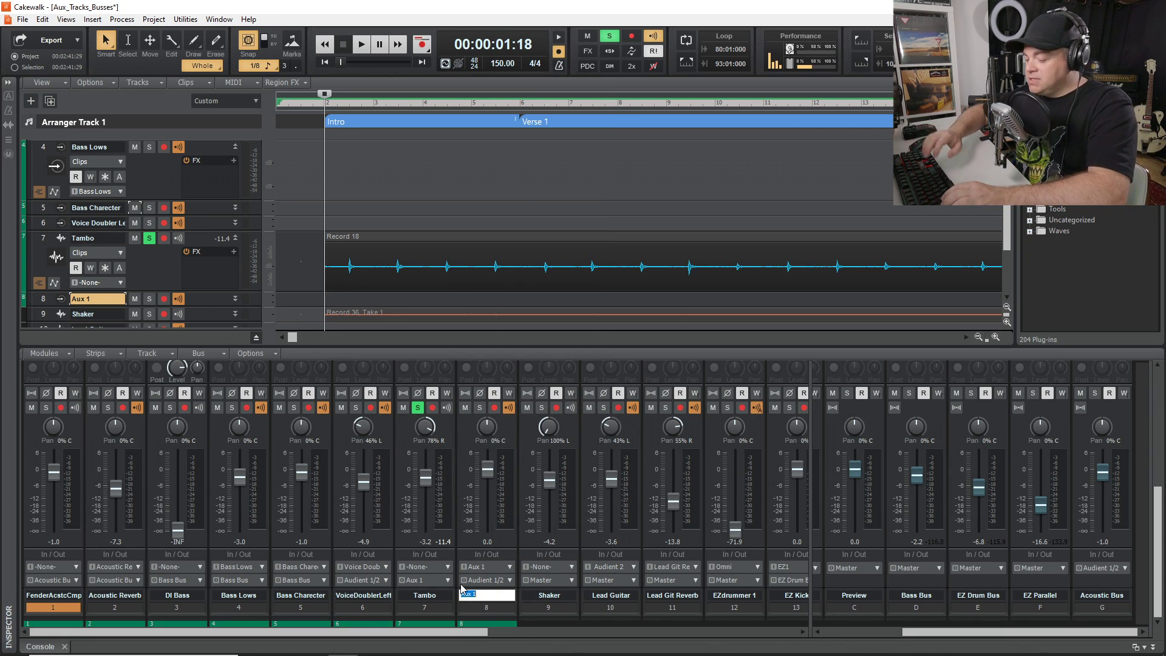
{"action": "type", "text": "Aux 1"}
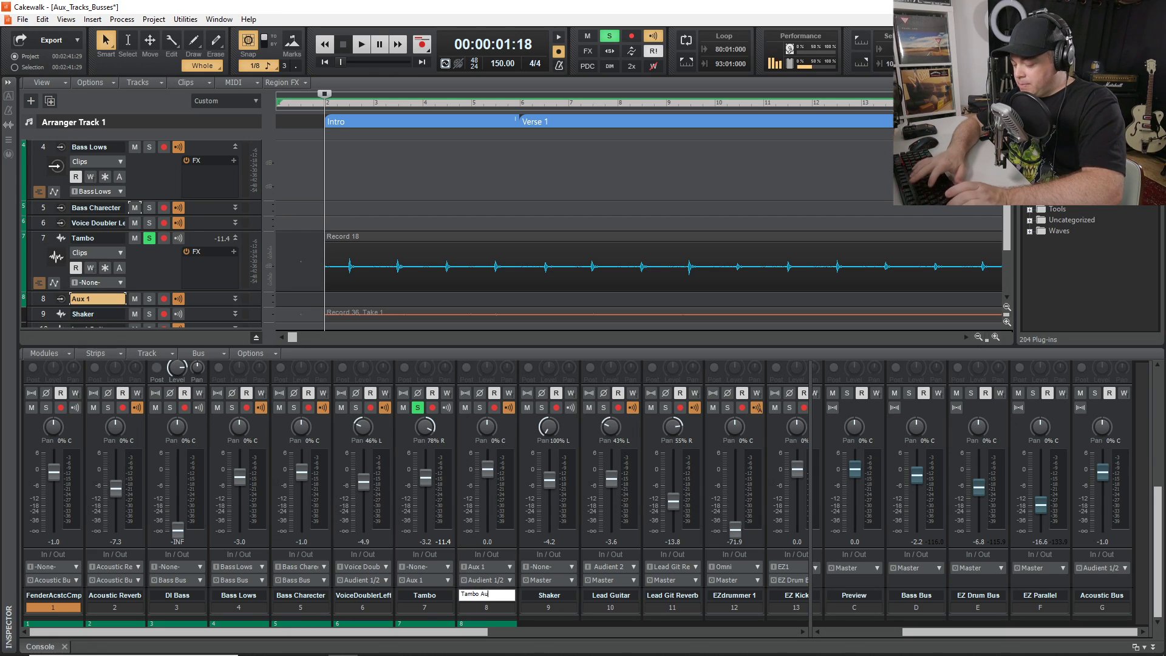
{"action": "key", "text": "Return"}
{"action": "type", "text": "Tambo Aux"}
{"action": "key", "text": "Return"}
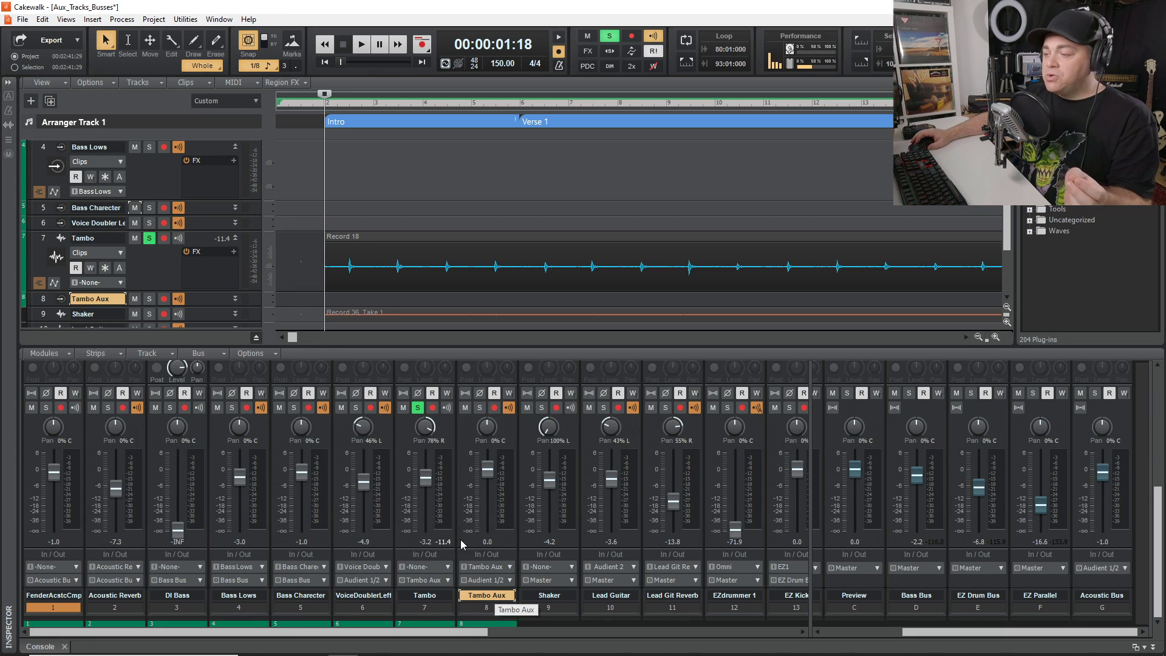
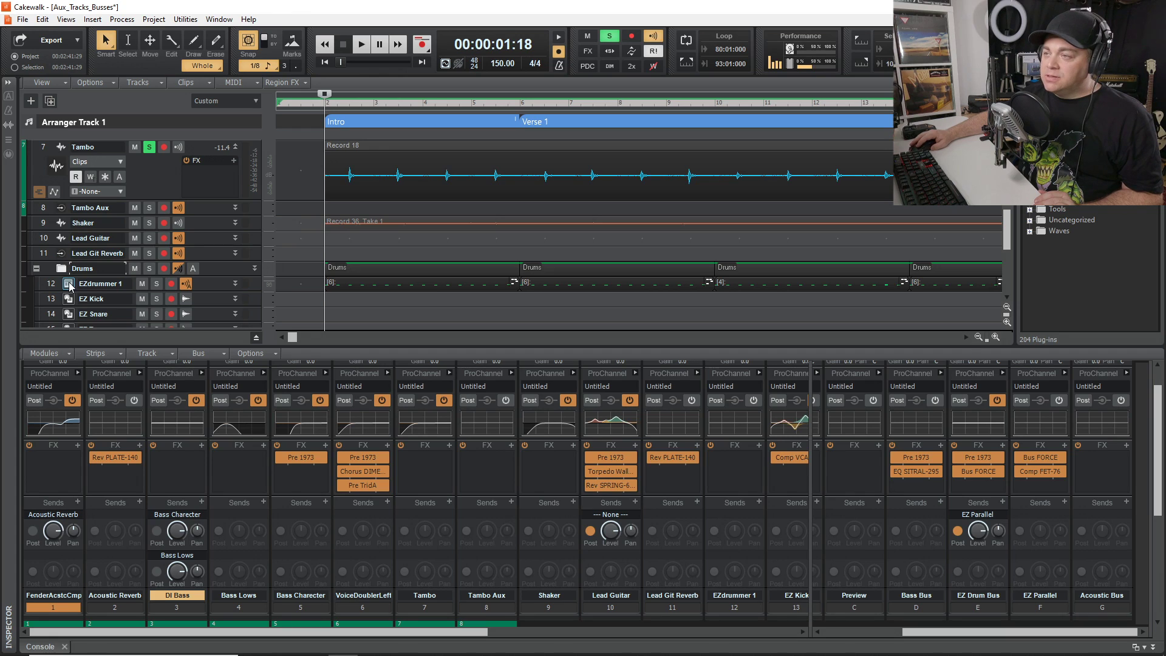
Step: Examine the EZdrummer 1 instrument's mixer, close it, and review the separate drum output tracks in the Drums folder
{"action": "left_click", "coordinate": [69, 283]}
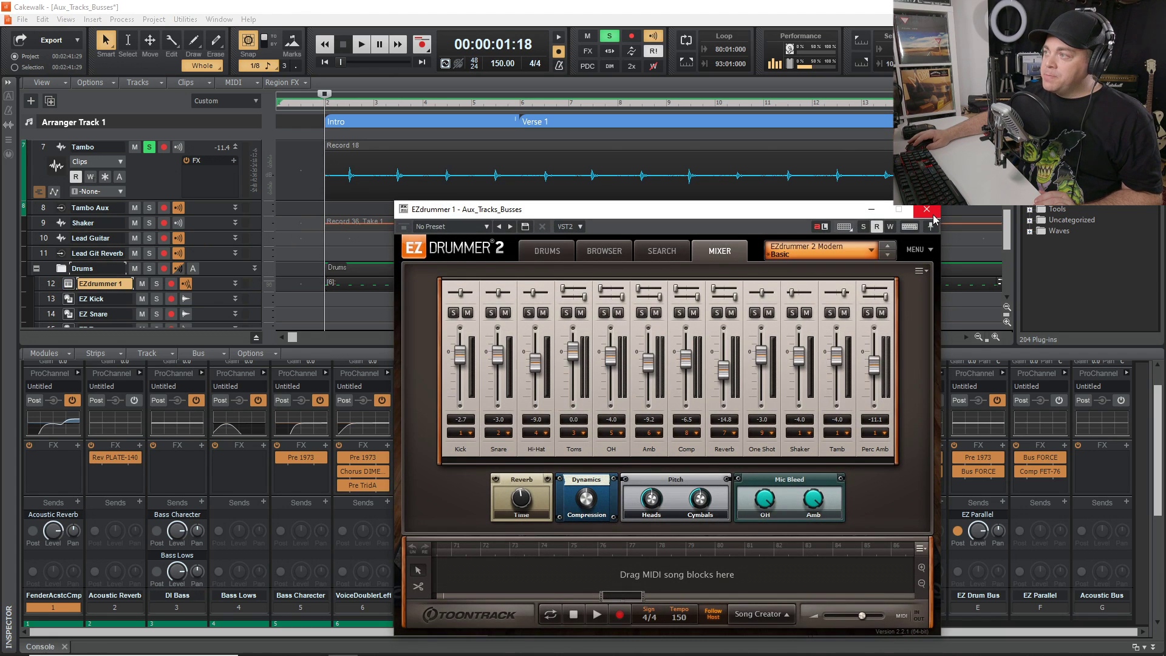
{"action": "left_click", "coordinate": [936, 210]}
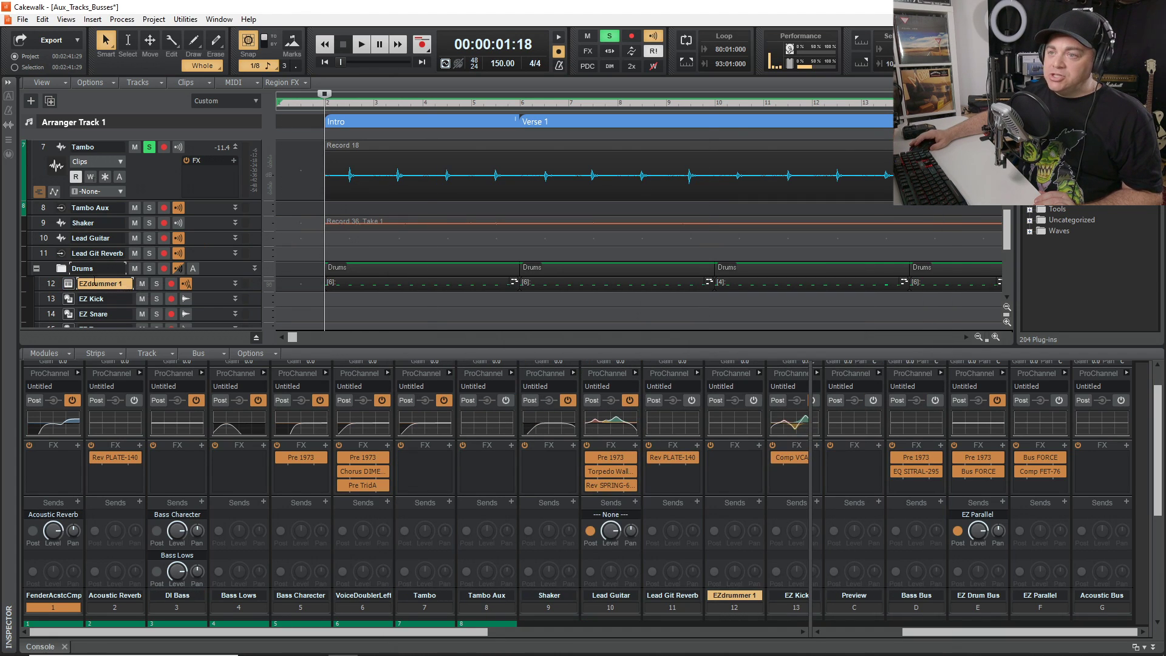
{"action": "scroll", "coordinate": [102, 254], "scroll_direction": "down", "scroll_amount": 1}
{"action": "scroll", "coordinate": [90, 256], "scroll_direction": "down", "scroll_amount": 1}
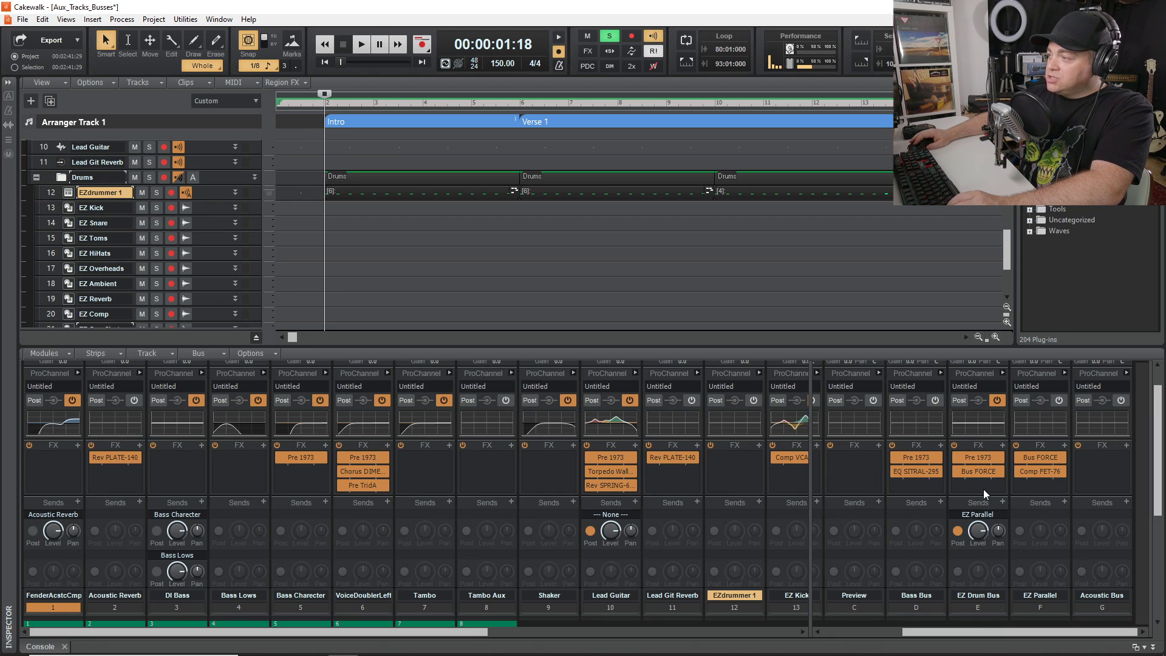
Step: Solo the whole Drums folder and take the Tambo track out of solo
{"action": "left_click", "coordinate": [149, 178]}
{"action": "scroll", "coordinate": [146, 200], "scroll_direction": "up", "scroll_amount": 5}
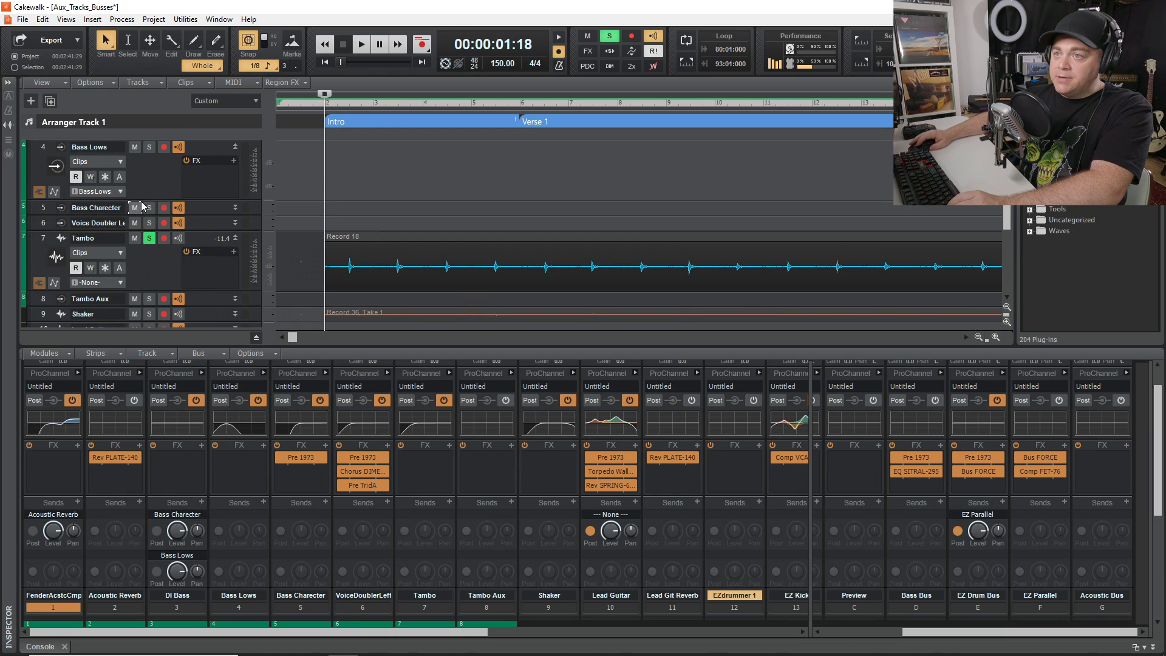
{"action": "left_click", "coordinate": [149, 238]}
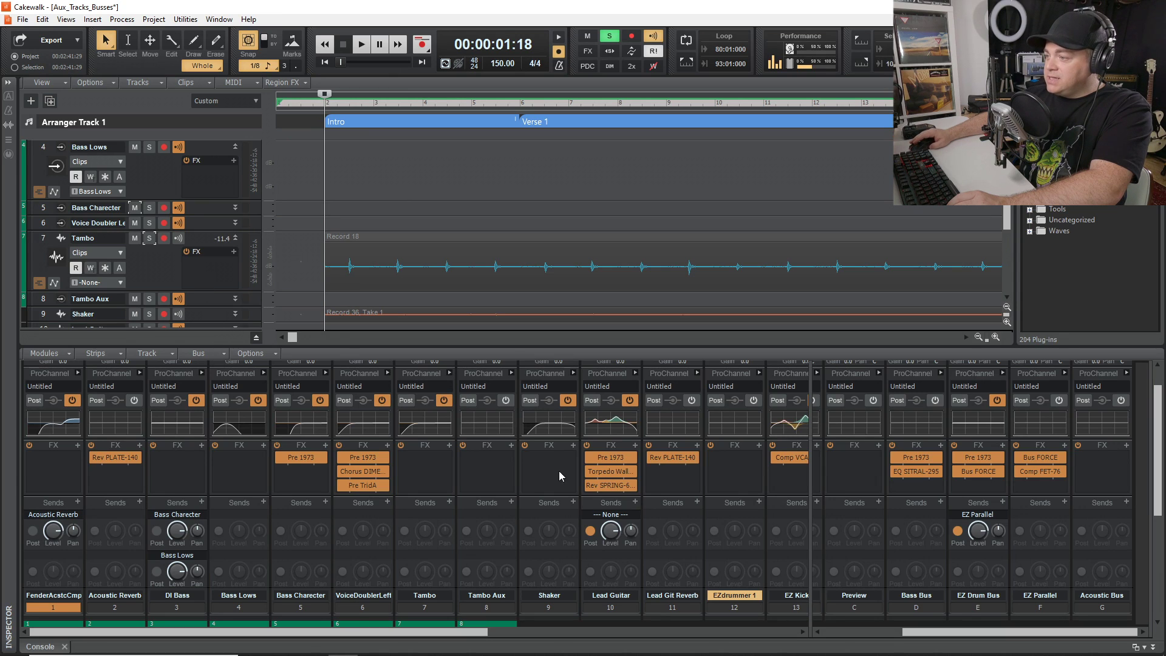
Step: Play the soloed drums while pulling the EZ Drum Bus volume almost fully down and bringing it back up to -7.4 dB
{"action": "scroll", "coordinate": [757, 546], "scroll_direction": "down", "scroll_amount": 3}
{"action": "scroll", "coordinate": [758, 546], "scroll_direction": "right", "scroll_amount": 5}
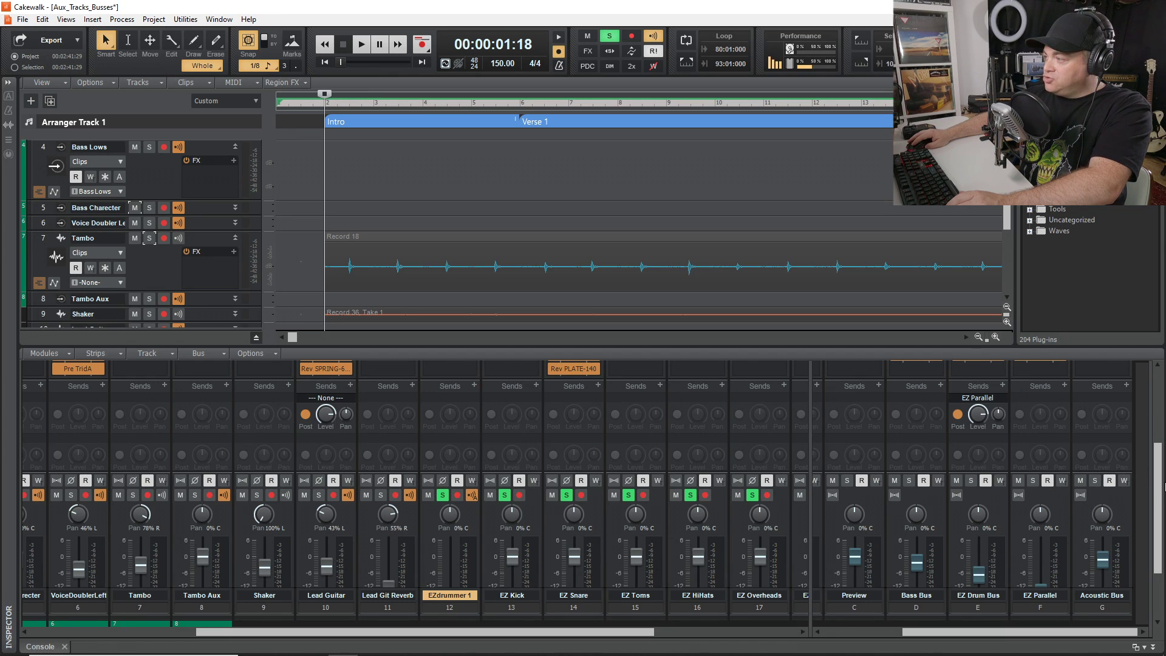
{"action": "scroll", "coordinate": [1158, 535], "scroll_direction": "down", "scroll_amount": 2}
{"action": "key", "text": "space"}
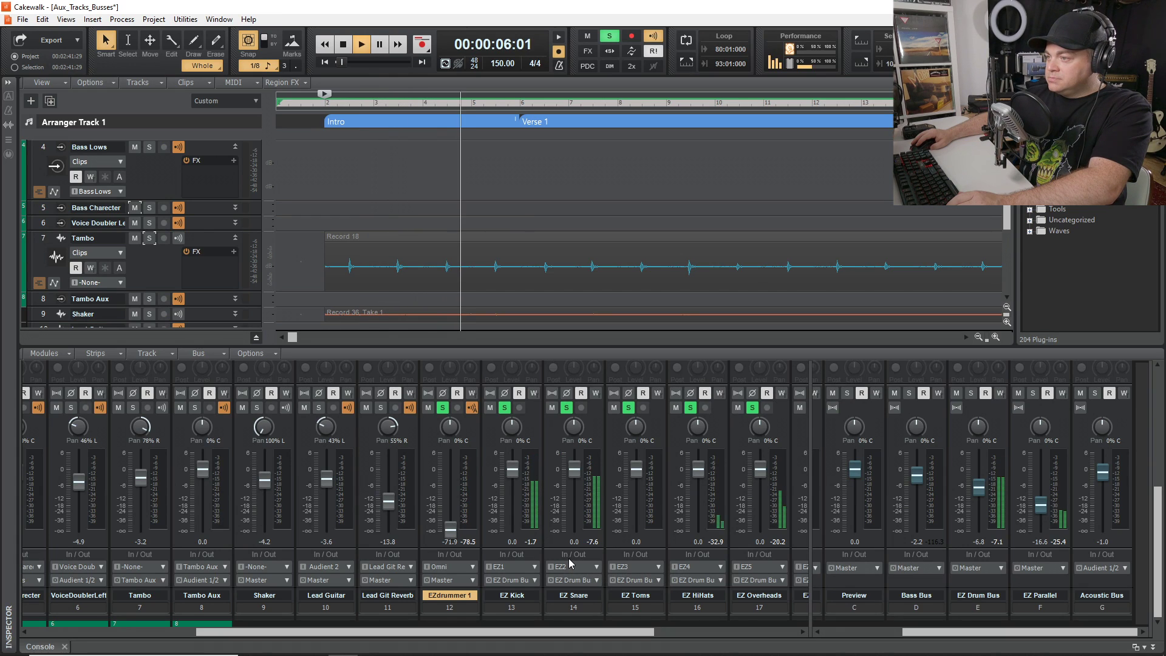
{"action": "left_click_drag", "start_coordinate": [979, 487], "coordinate": [980, 529]}
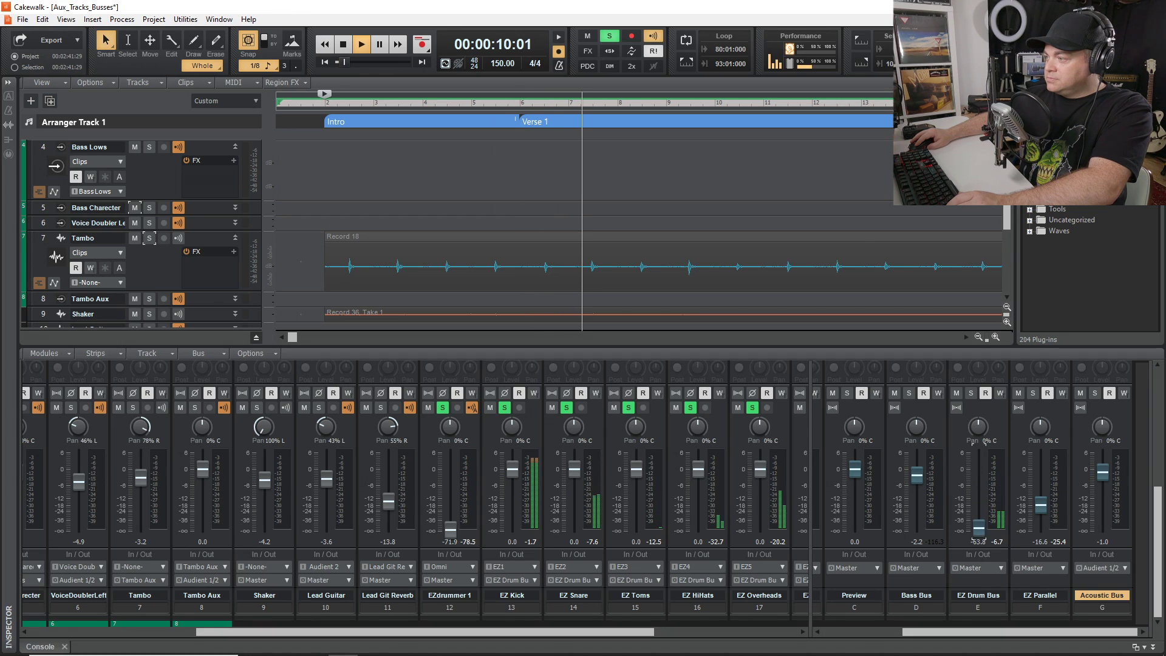
{"action": "left_click_drag", "start_coordinate": [979, 529], "coordinate": [980, 489]}
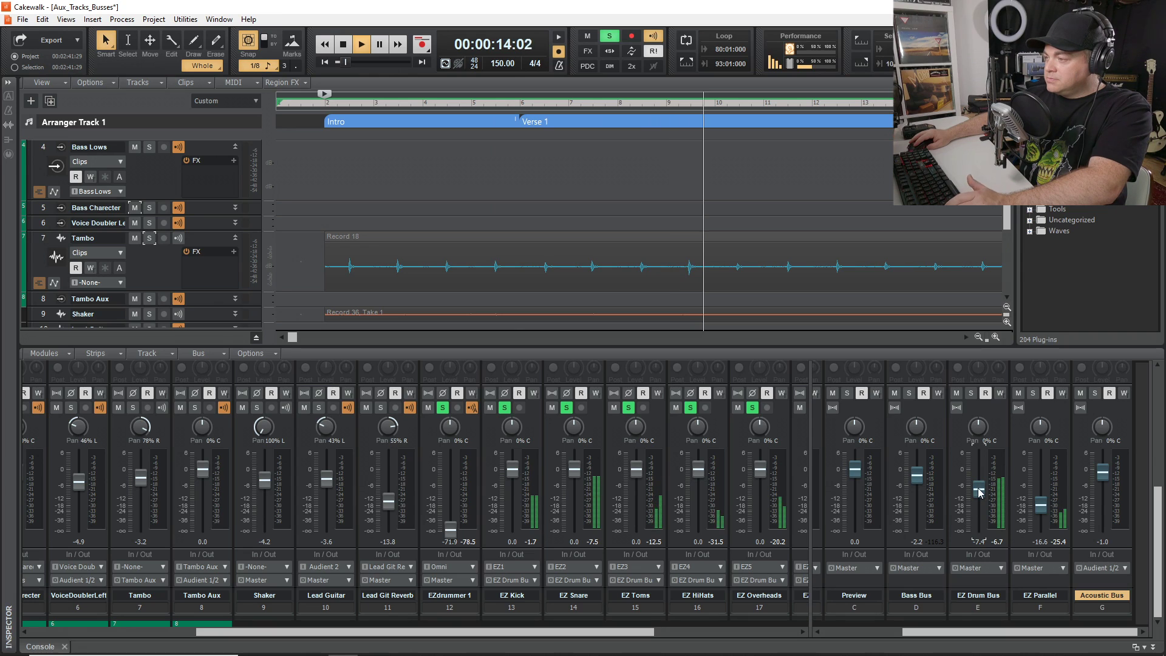
{"action": "key", "text": "space"}
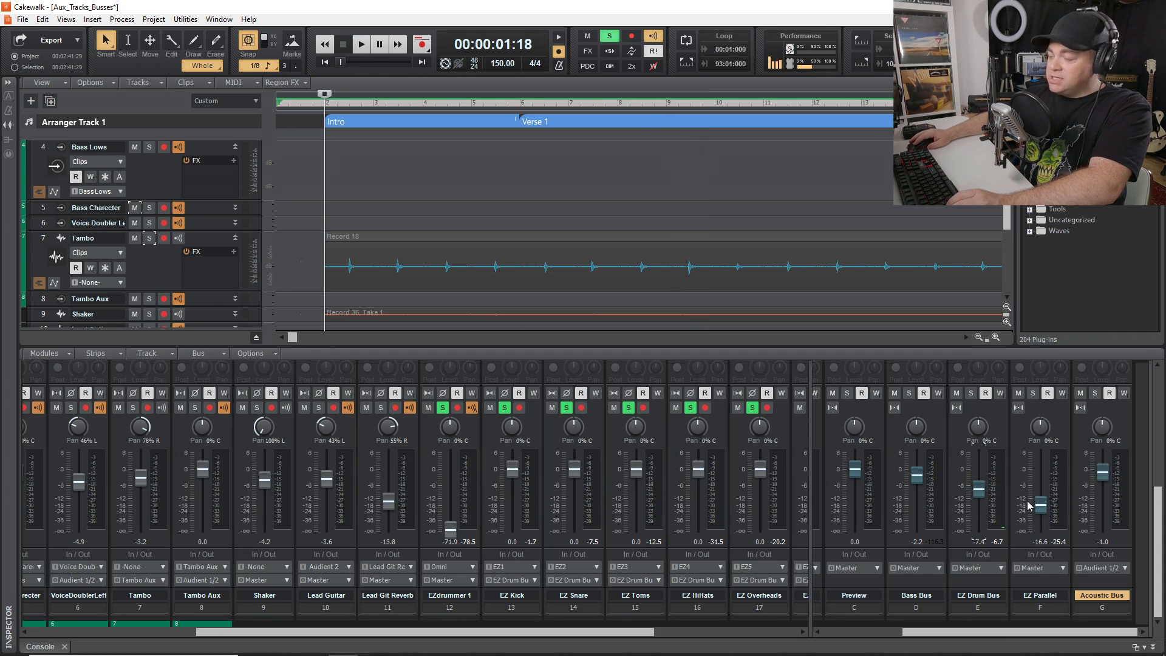
Step: Examine the effects and sends of the EZ Drum Bus and EZ Parallel buses in the console
{"action": "scroll", "coordinate": [1009, 480], "scroll_direction": "up", "scroll_amount": 2}
{"action": "scroll", "coordinate": [965, 453], "scroll_direction": "up", "scroll_amount": 2}
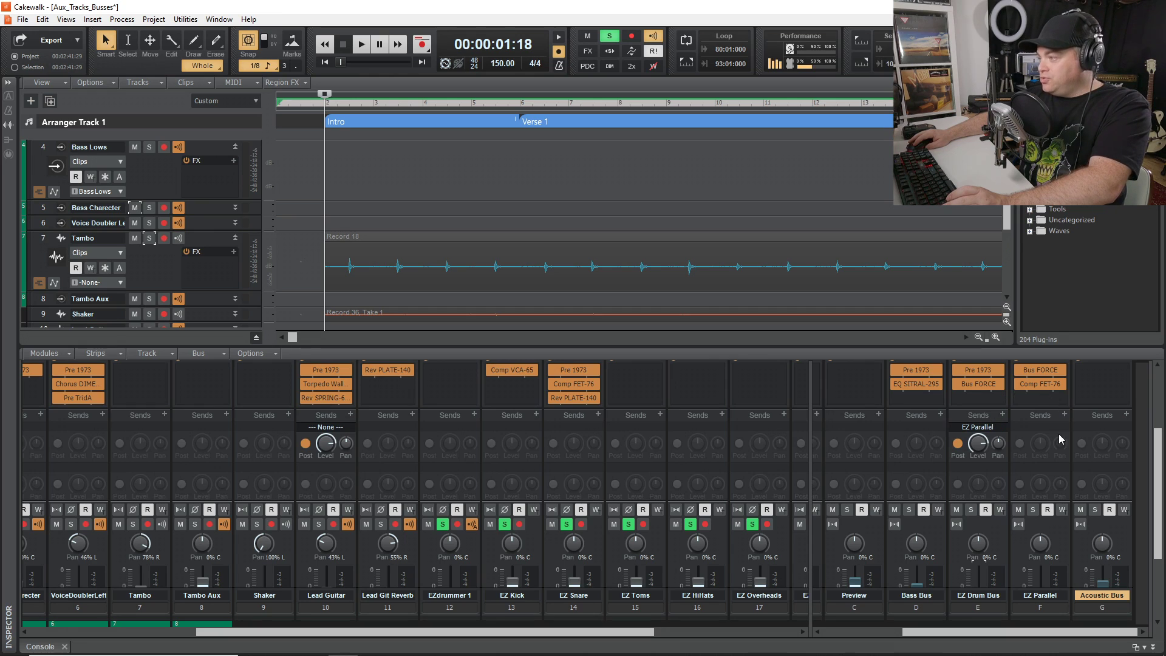